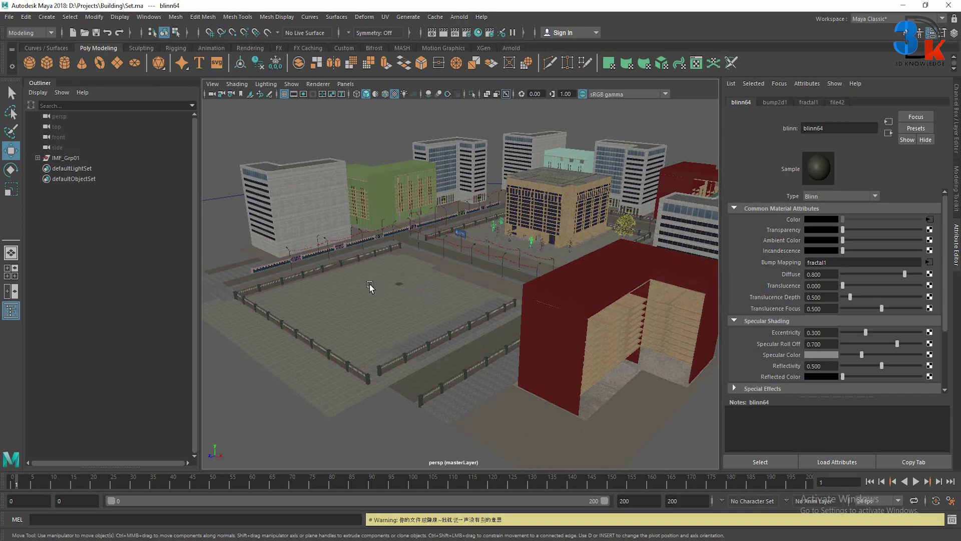
Close the wall1 Material Editor and zoom the viewport out over the whole building block.
left_click(9, 16)
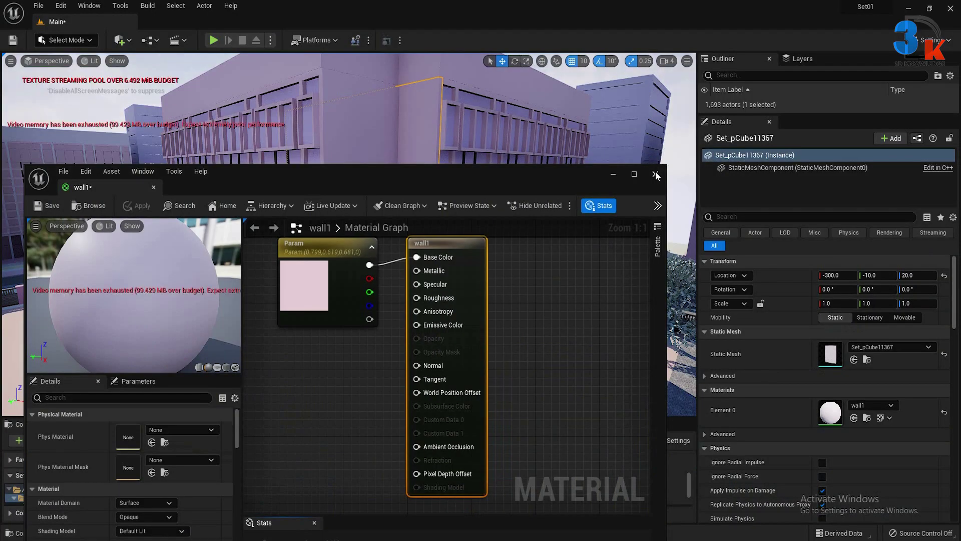
left_click(655, 174)
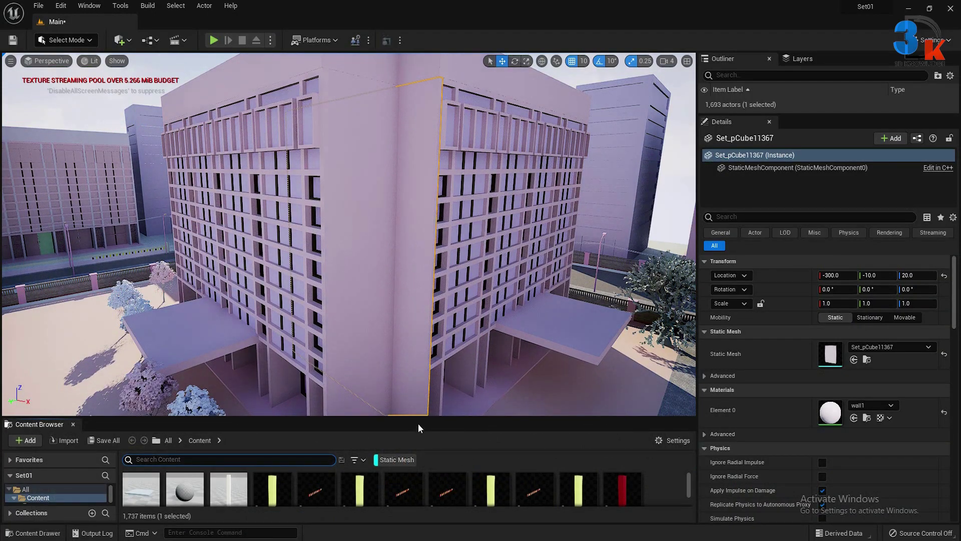
scroll(431, 271, "up", 2)
scroll(430, 271, "down", 2)
scroll(433, 271, "down", 2)
scroll(435, 272, "down", 2)
scroll(439, 273, "down", 2)
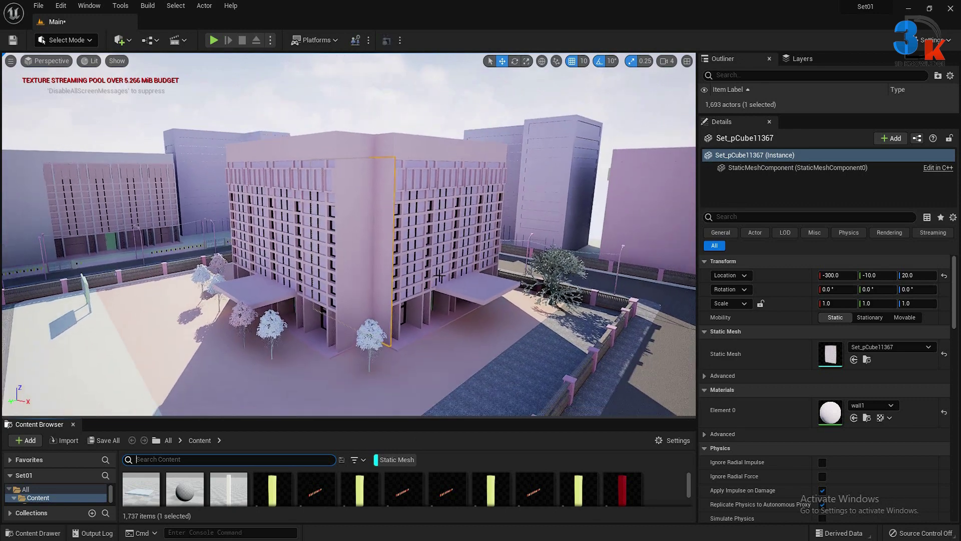
scroll(439, 274, "down", 2)
scroll(439, 273, "down", 2)
scroll(438, 274, "down", 2)
scroll(583, 265, "down", 2)
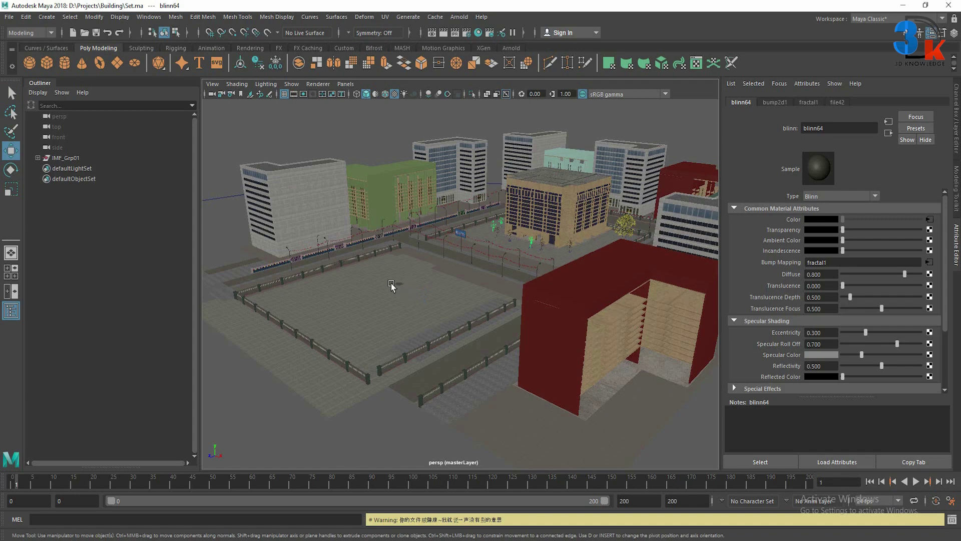
left_click_drag(367, 284, 380, 286, "alt")
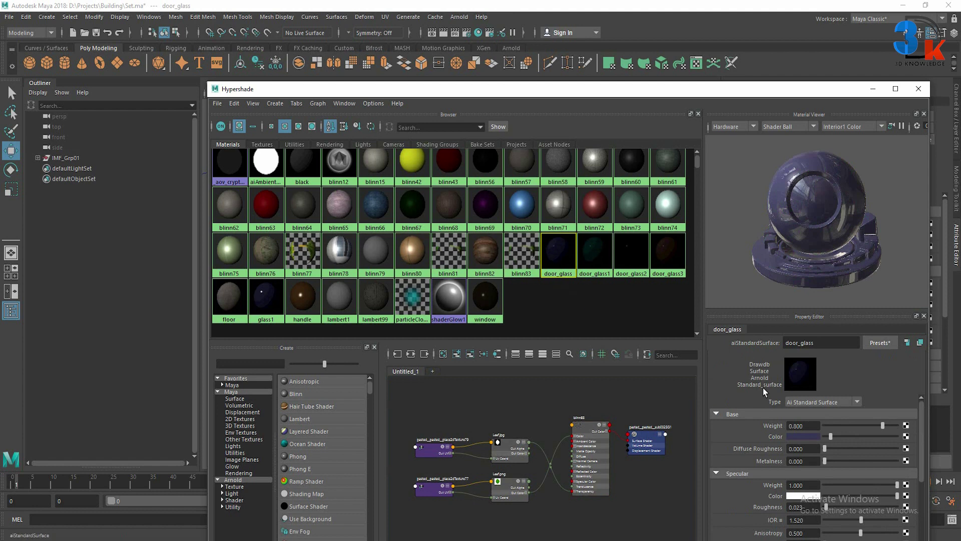
middle_click_drag(636, 403, 623, 395, "alt")
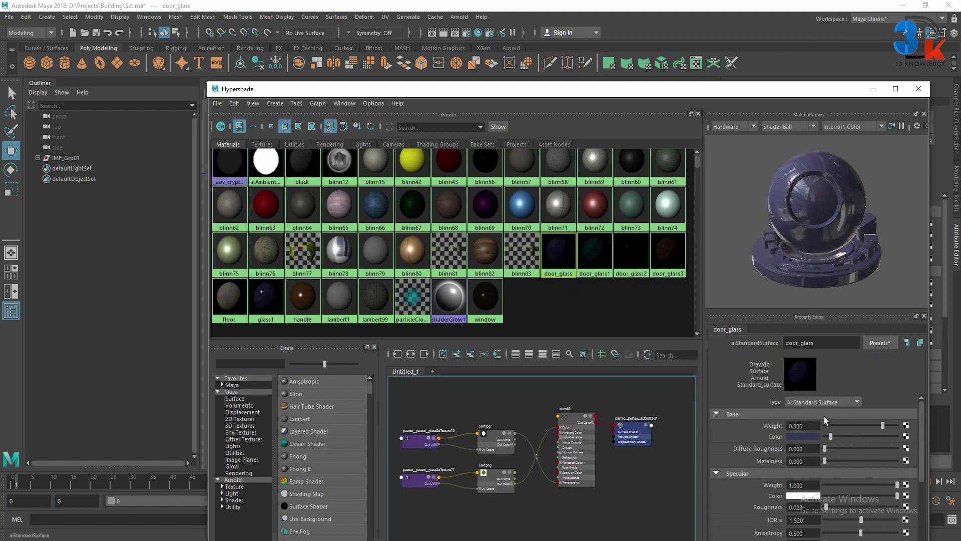
left_click(817, 402)
left_click(756, 399)
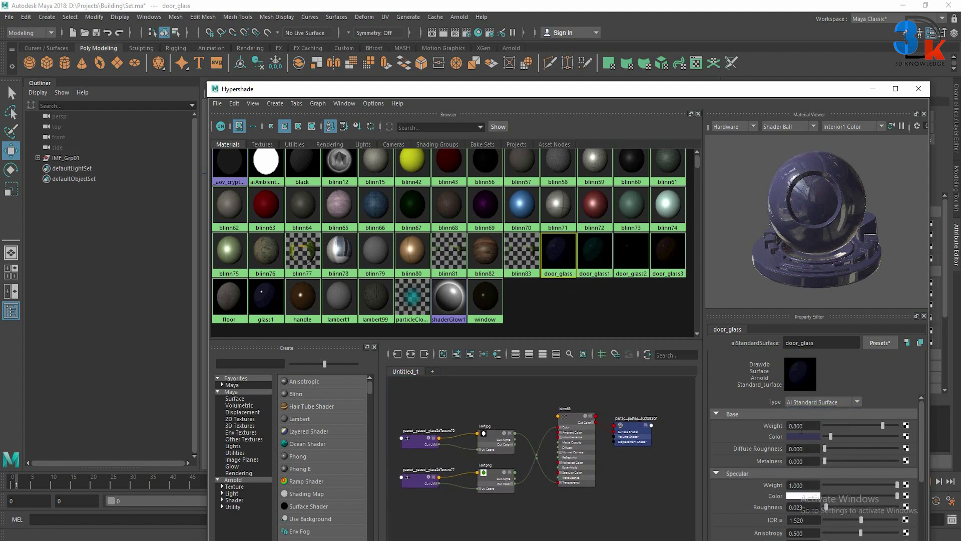
left_click(803, 436)
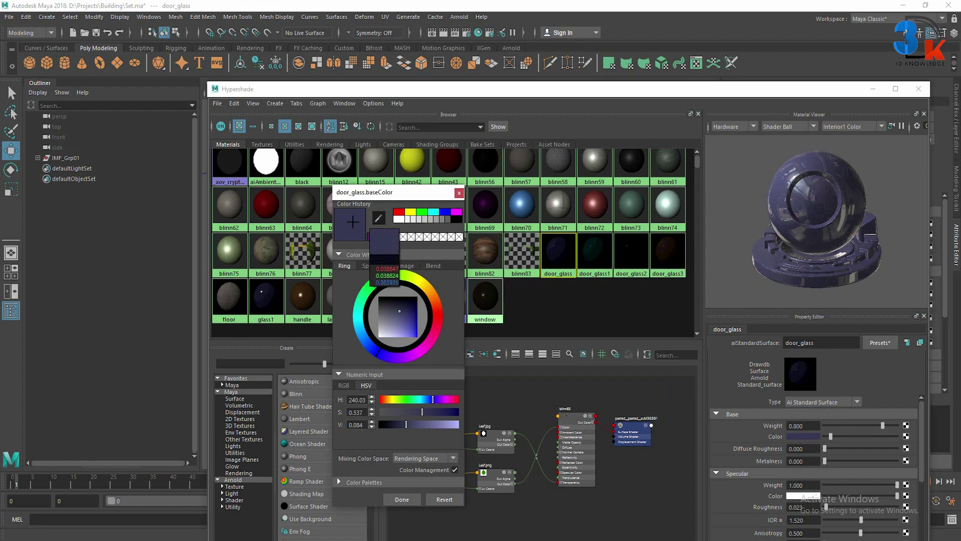
left_click(402, 499)
mouse_move(490, 339)
left_mouse_down("alt")
mouse_move(455, 303)
mouse_move(423, 298)
mouse_move(522, 306)
mouse_move(444, 326)
mouse_move(539, 305)
mouse_move(540, 344)
mouse_move(503, 319)
mouse_move(514, 275)
mouse_move(429, 347)
mouse_move(554, 326)
mouse_move(484, 317)
mouse_move(496, 324)
left_mouse_up("alt")
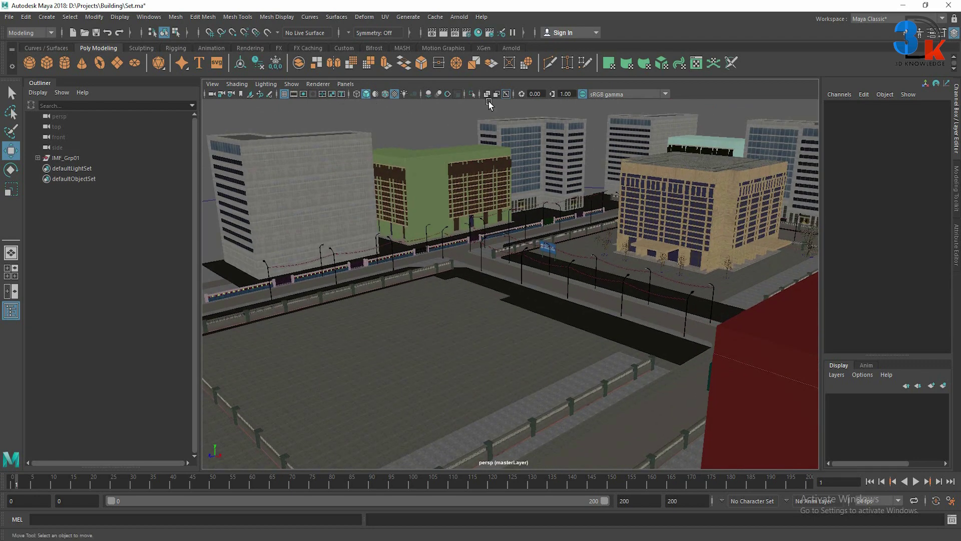
left_click(466, 34)
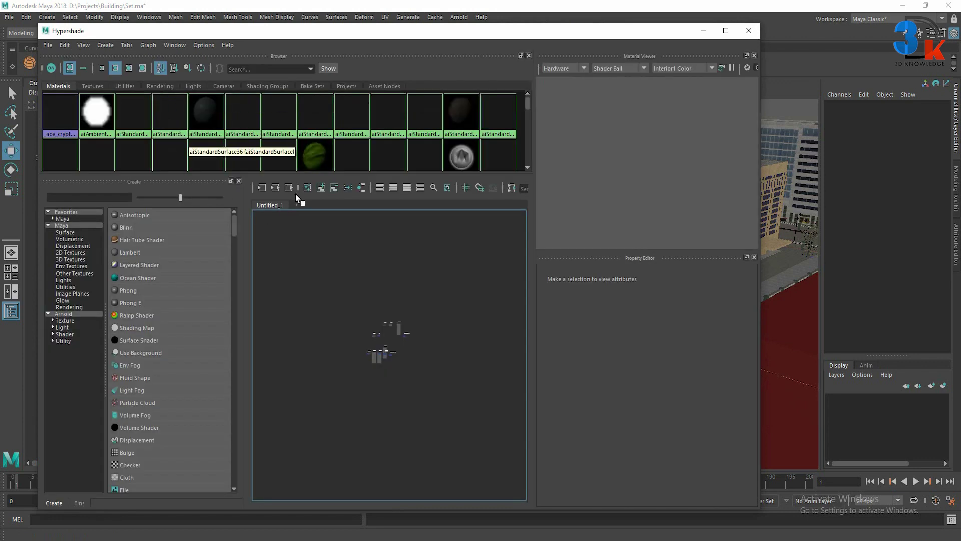
left_click_drag(304, 173, 281, 367)
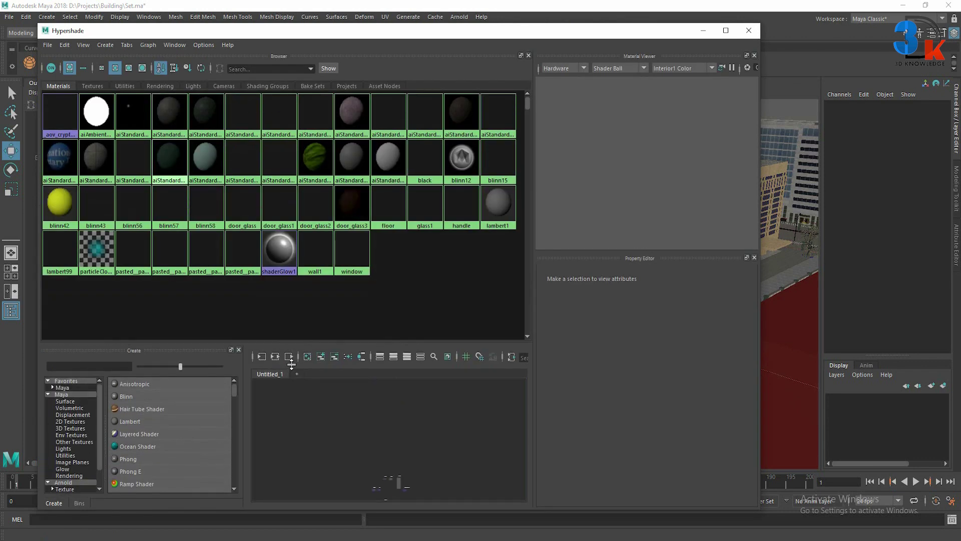
left_click(169, 114)
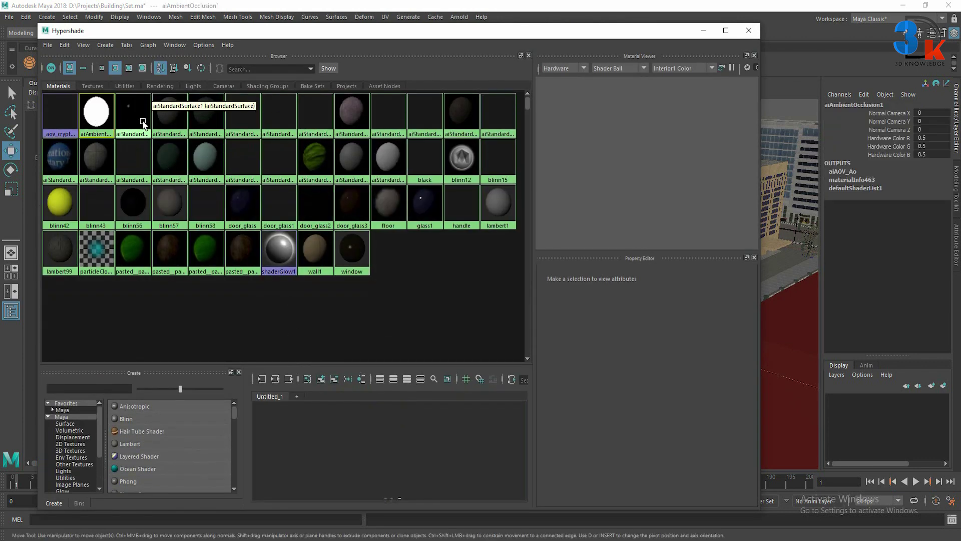
left_click(212, 118)
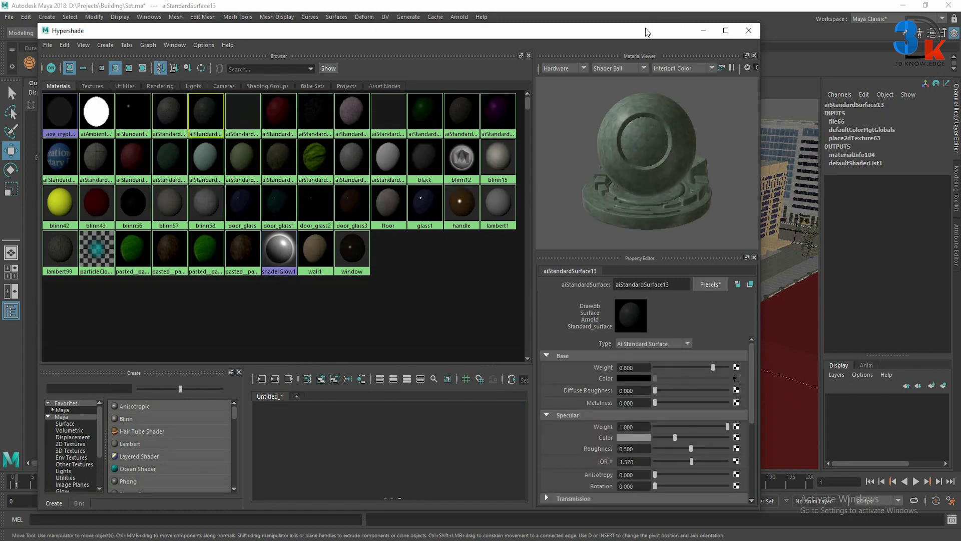
mouse_move(627, 31)
left_mouse_down()
mouse_move(716, 27)
mouse_move(714, 19)
left_mouse_up()
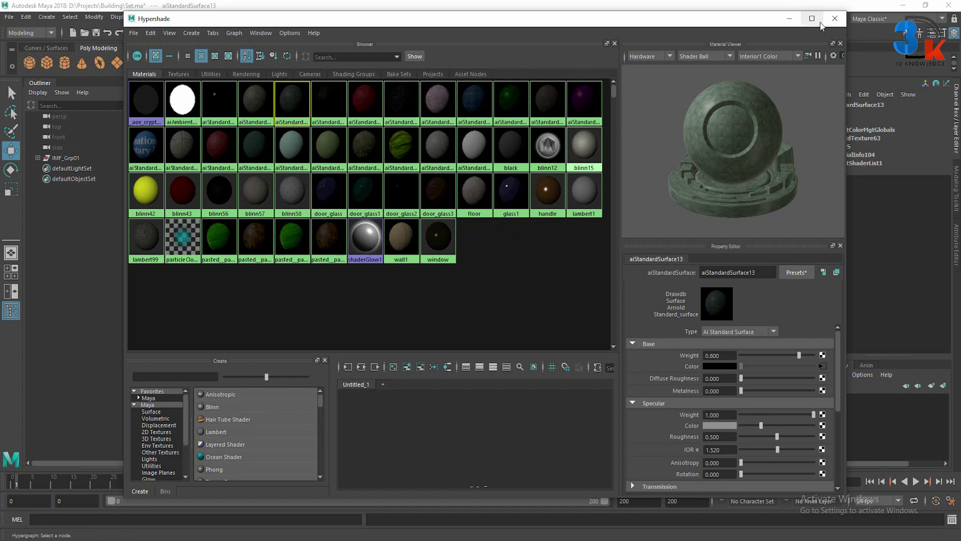
left_click(835, 21)
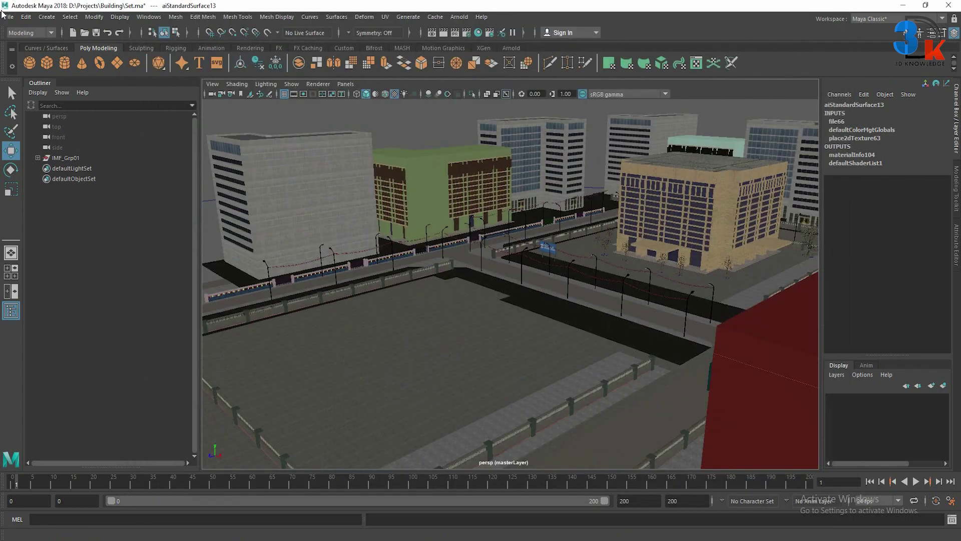
left_click(8, 18)
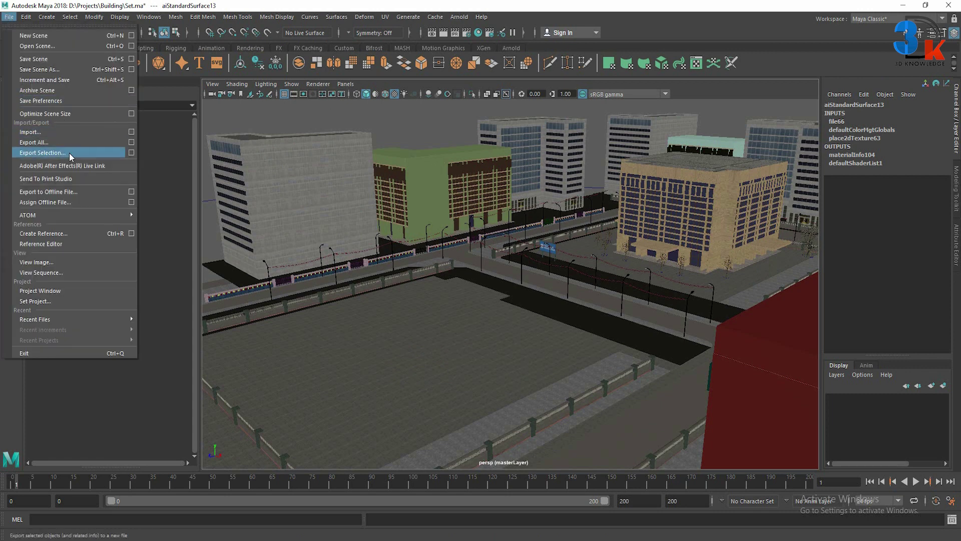
left_click(132, 142)
left_click(590, 175)
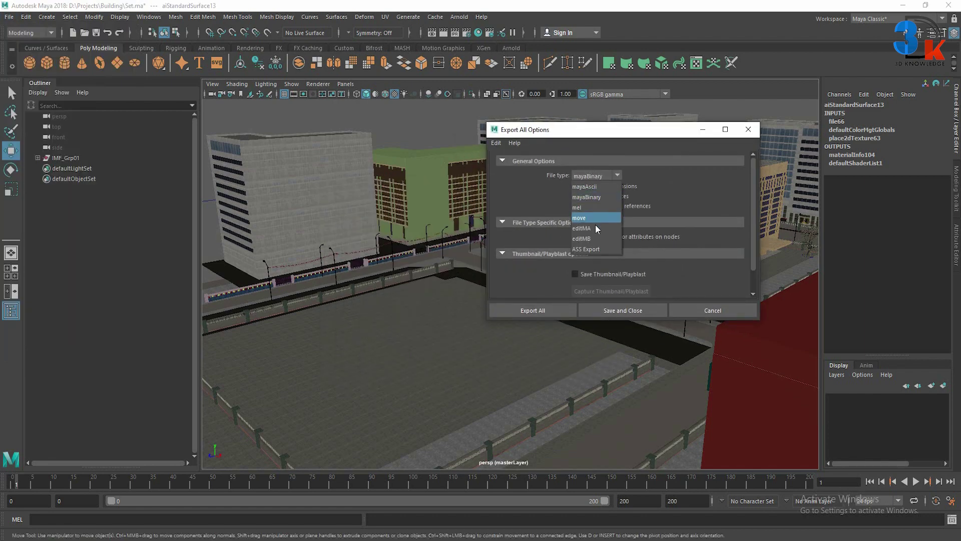
left_click(623, 256)
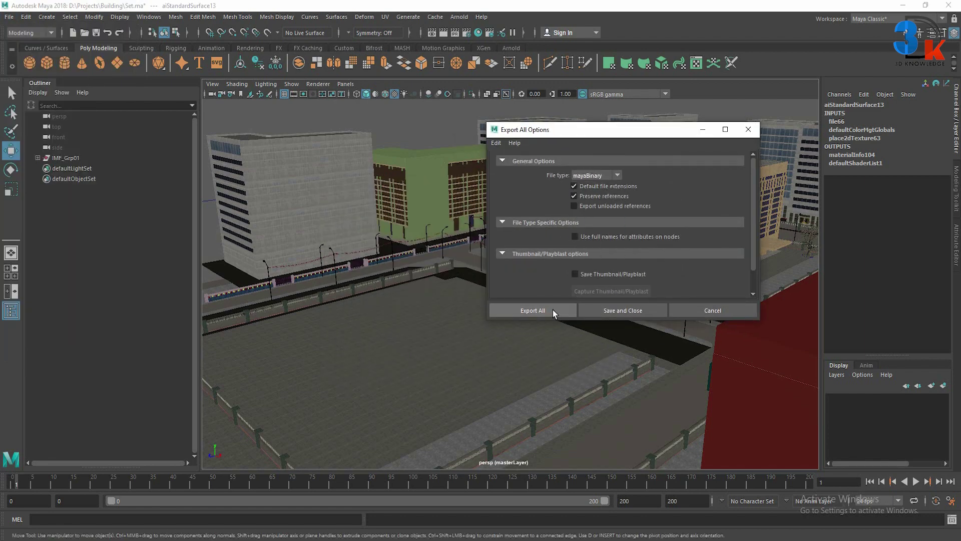
left_click(554, 310)
left_click(392, 393)
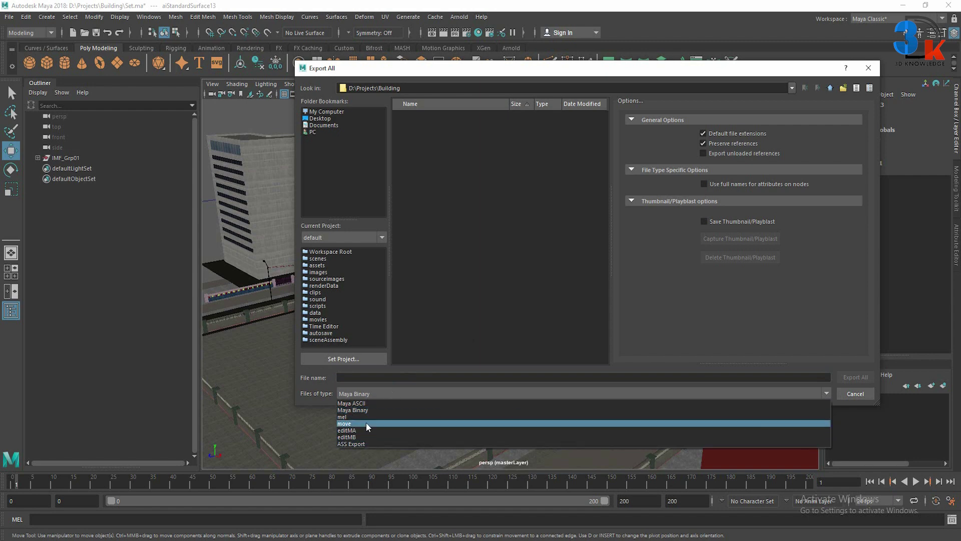
left_click(869, 67)
left_click(869, 68)
left_click(149, 16)
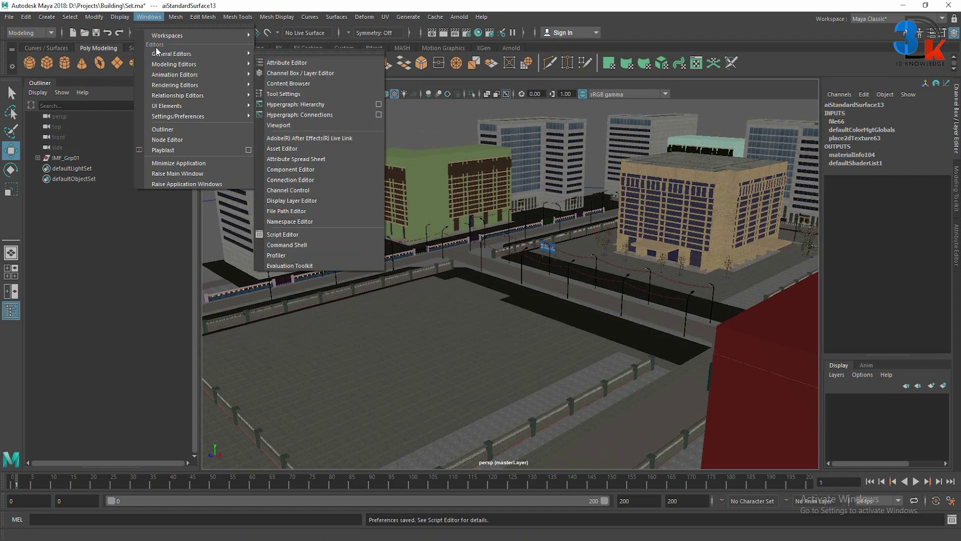
In the Plug-in Manager filtered by 'fb', load fbxmaya.mll and gameFbxExporter.mll, then close it.
mouse_move(175, 64)
mouse_move(182, 115)
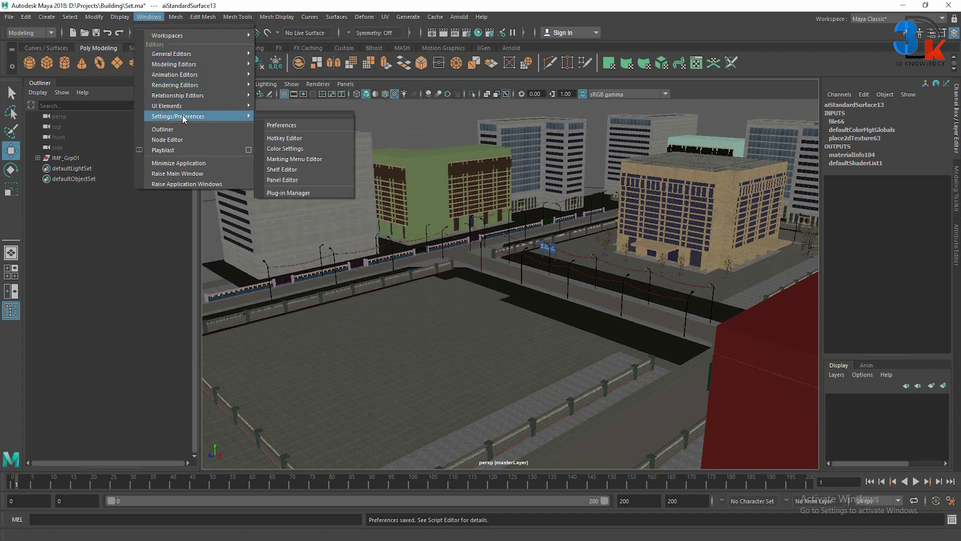
left_click(293, 195)
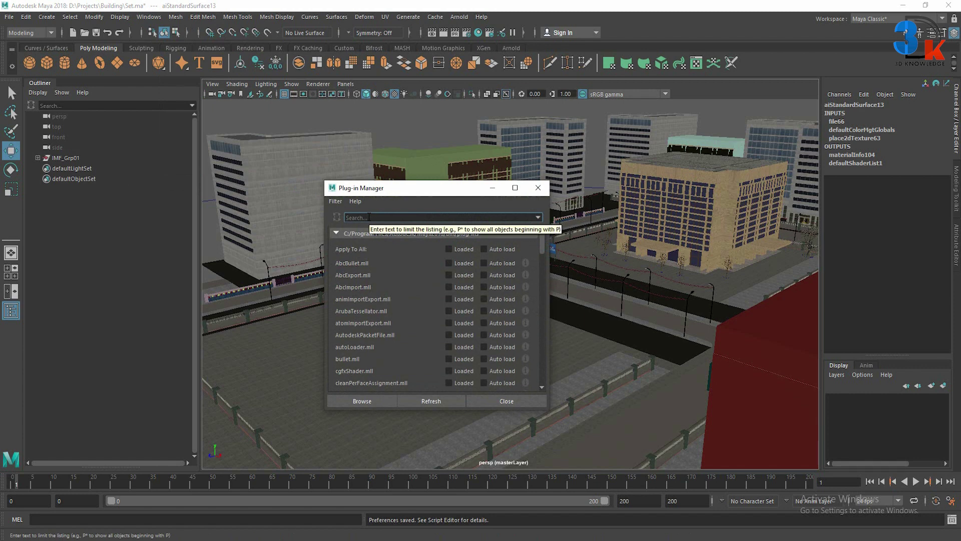
type("fbx")
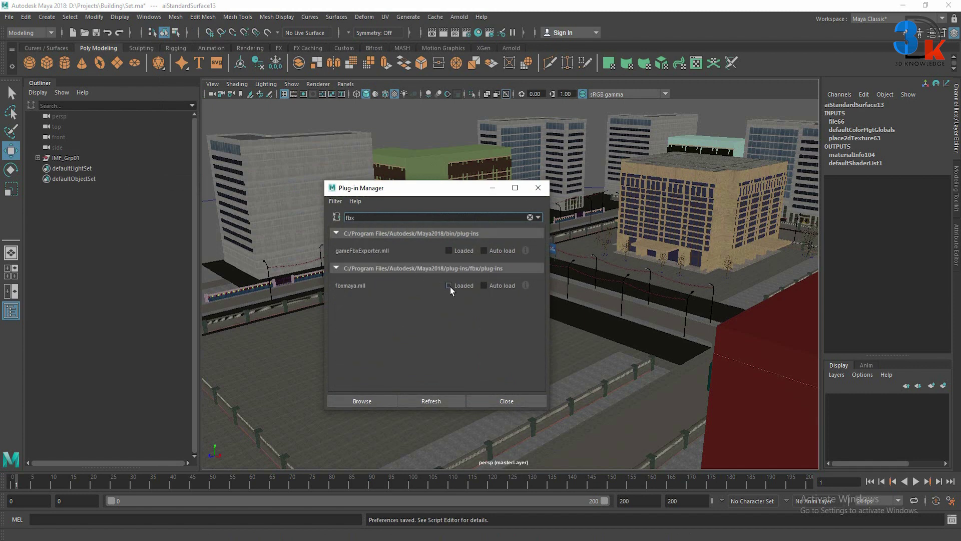
left_click(449, 286)
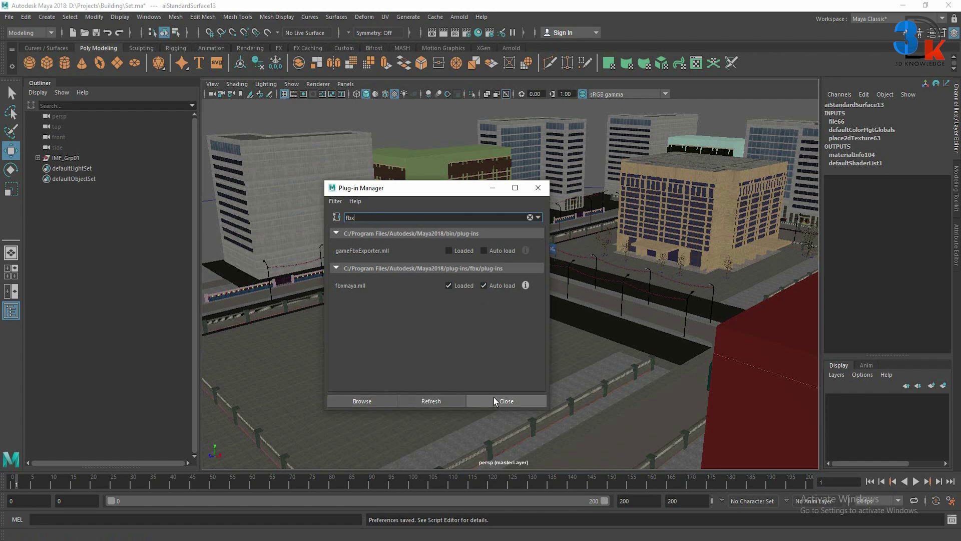
left_click(449, 251)
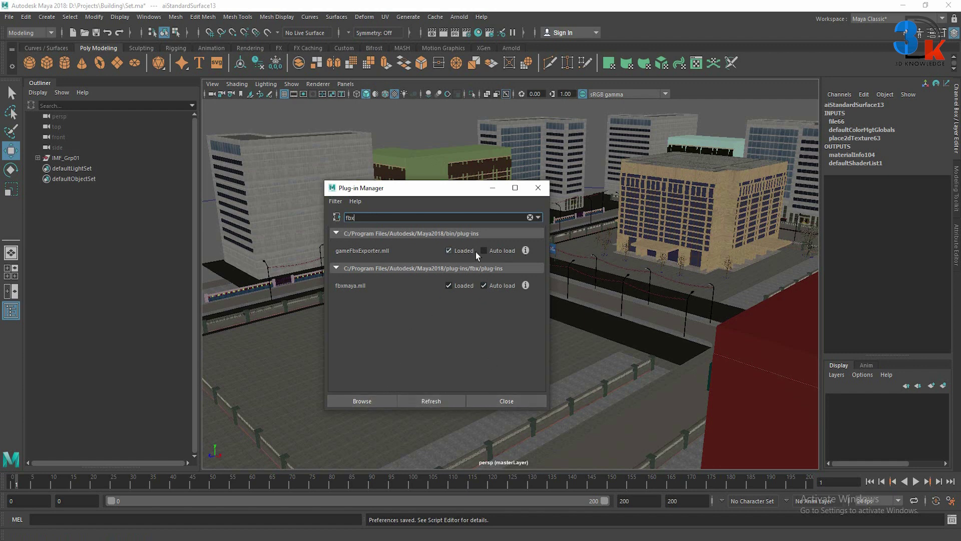
left_click(503, 401)
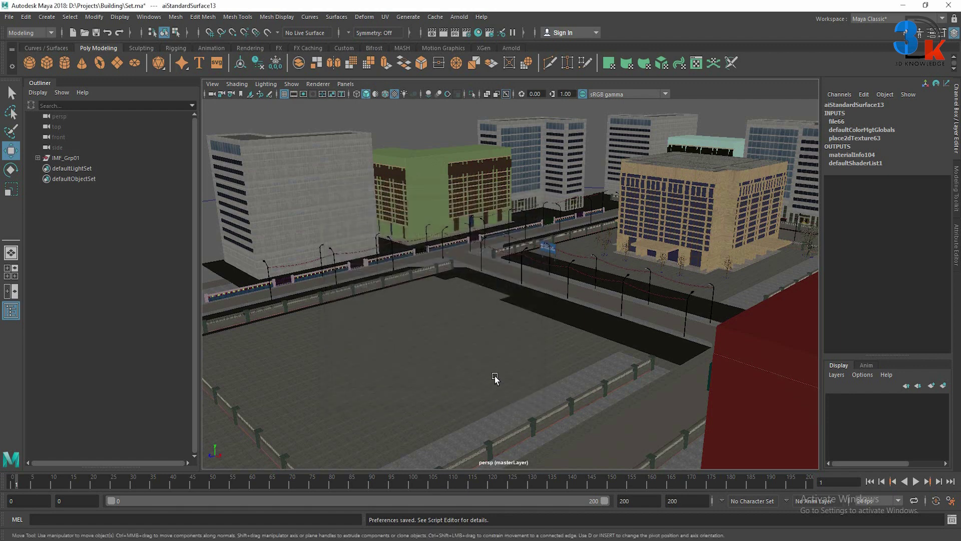
Start Export All with file type FBX export, and bring up the D:\Projects\Building folder window.
left_click_drag(444, 268, 402, 256, "alt")
left_click(9, 16)
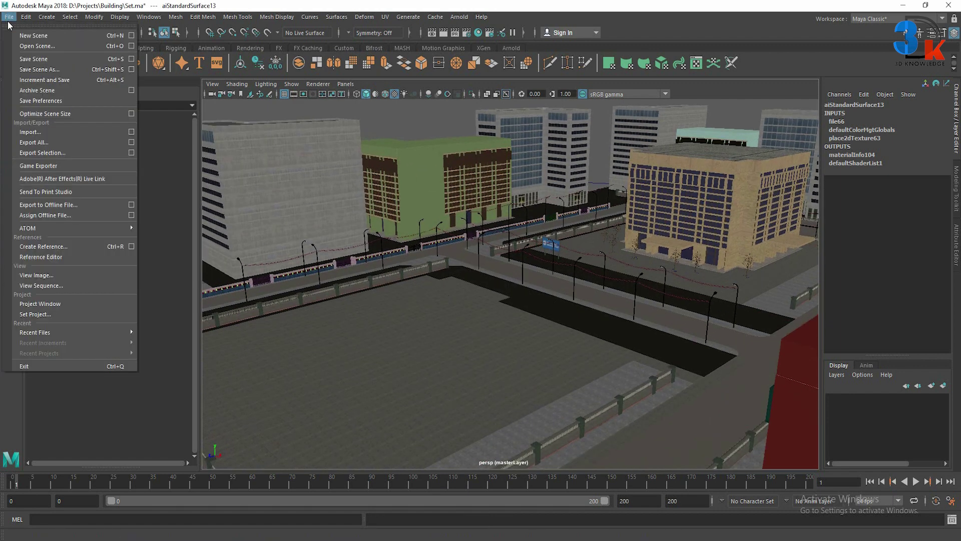
left_click(63, 141)
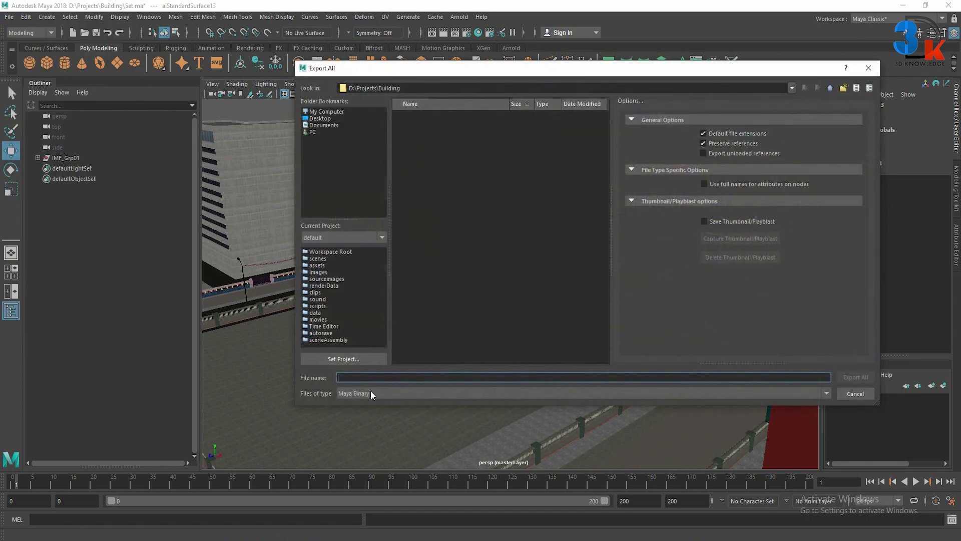
left_click(372, 393)
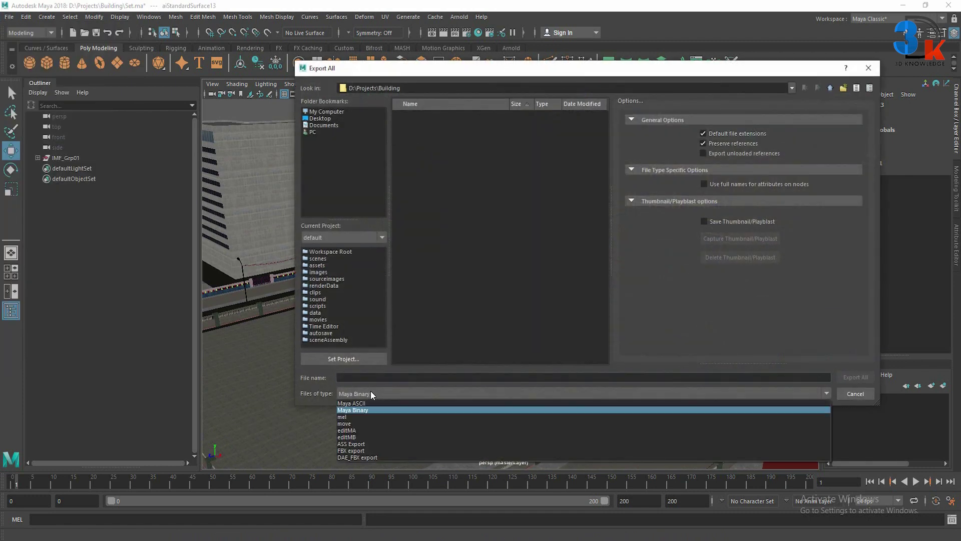
left_click(352, 450)
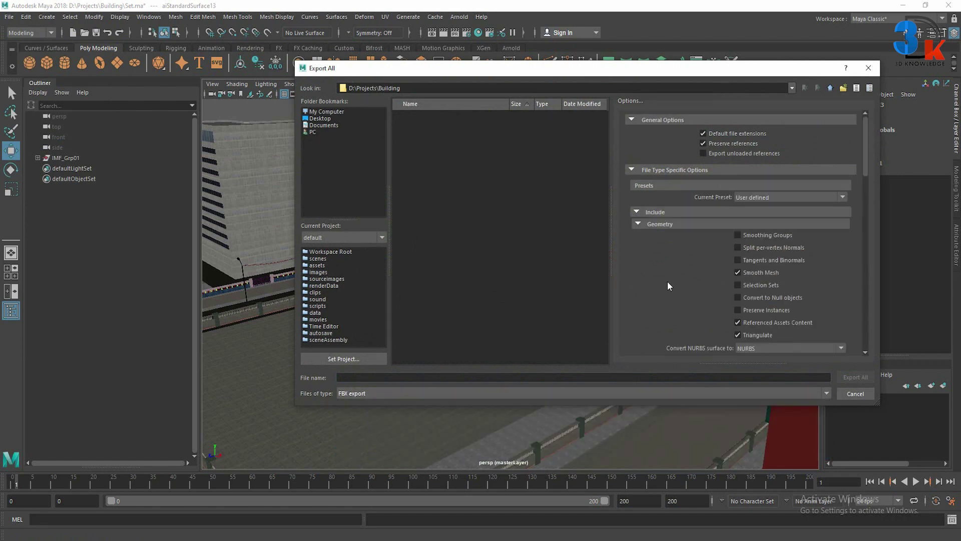
left_click(305, 478)
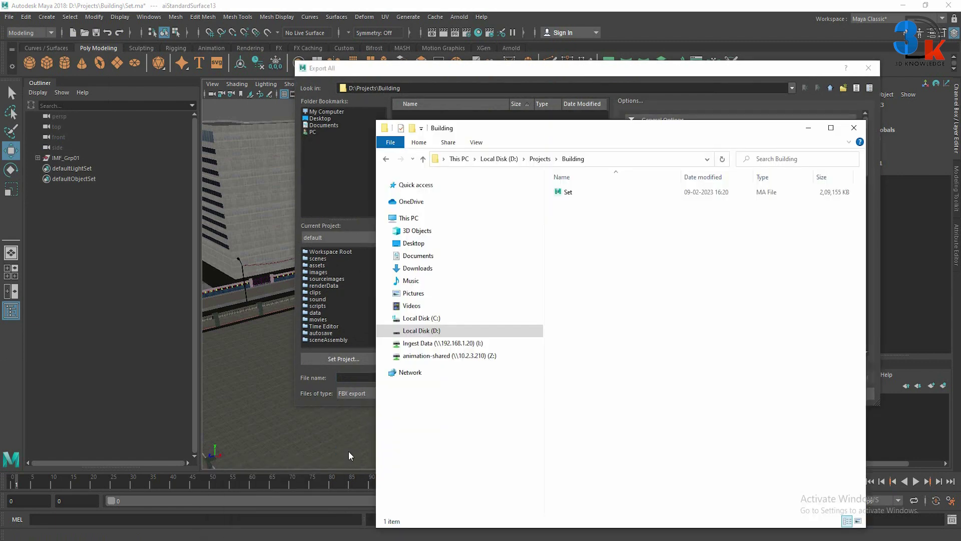
Turn off Animation in the FBX export options.
left_click(614, 161)
left_click(538, 116)
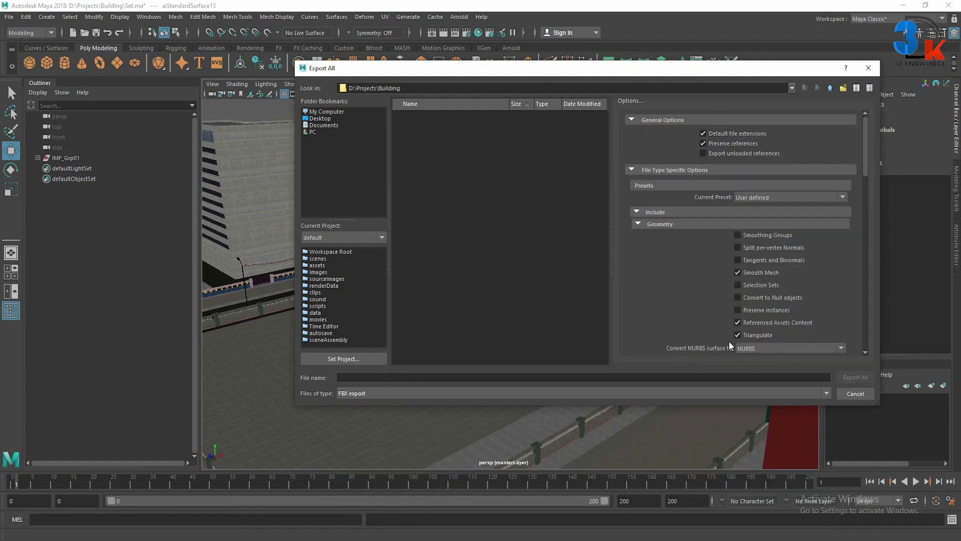
scroll(696, 259, "down", 2)
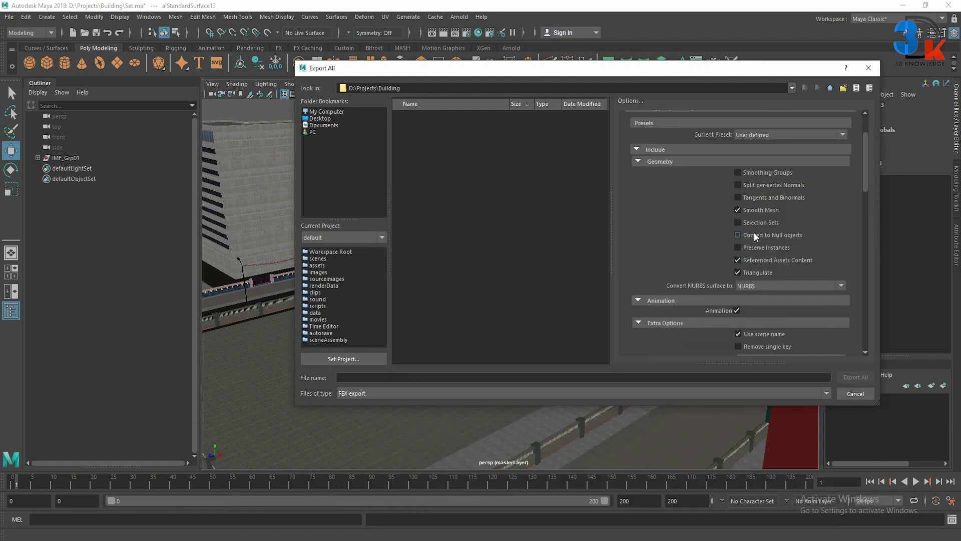
scroll(751, 233, "down", 1)
left_click(737, 278)
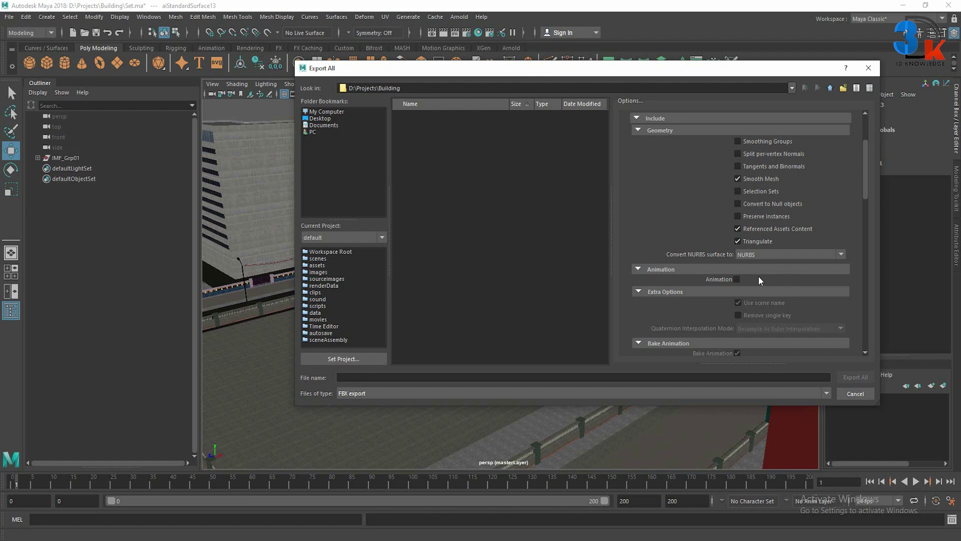
Keep the FBX File Format Type set to ASCII.
scroll(761, 275, "down", 4)
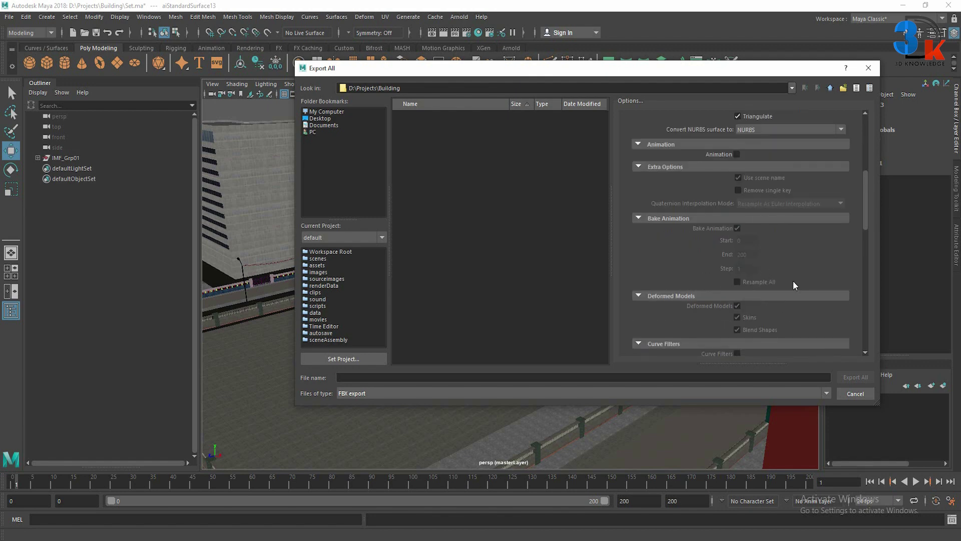
scroll(738, 290, "down", 2)
scroll(736, 290, "down", 2)
scroll(736, 280, "down", 2)
scroll(741, 269, "down", 2)
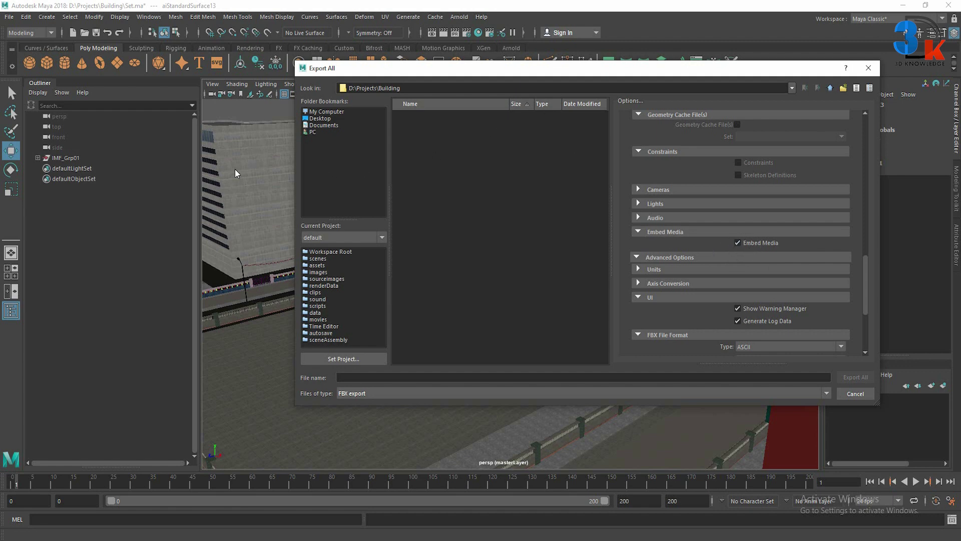
scroll(701, 298, "down", 2)
scroll(723, 292, "down", 1)
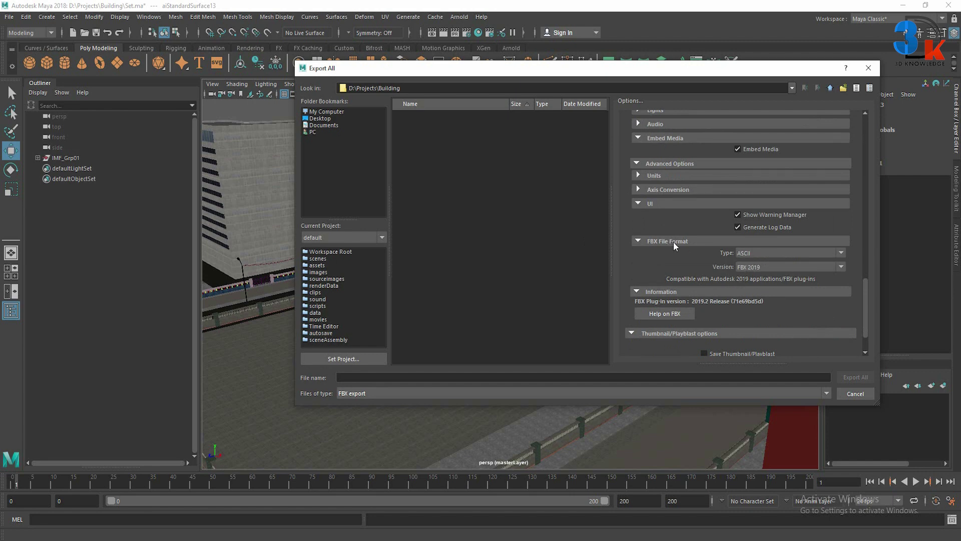
left_click(758, 255)
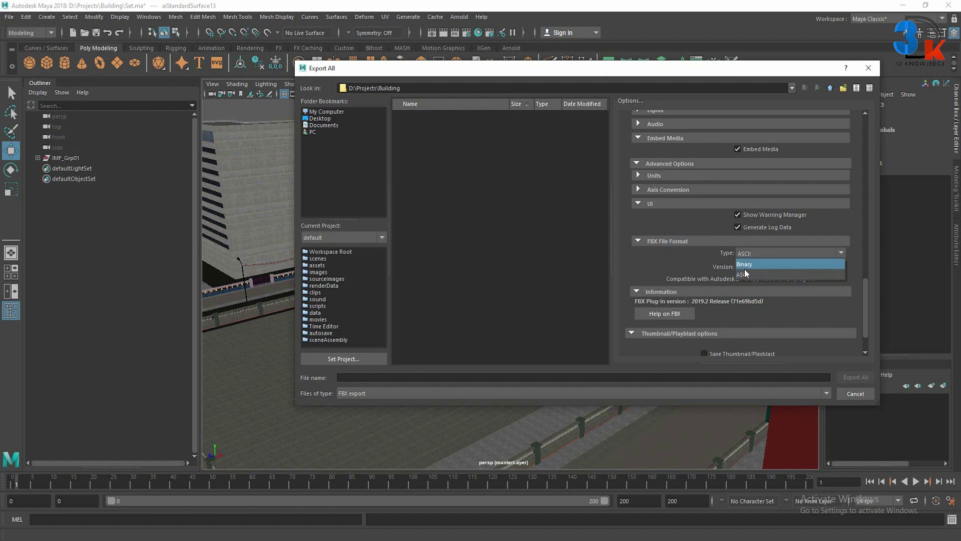
left_click(750, 272)
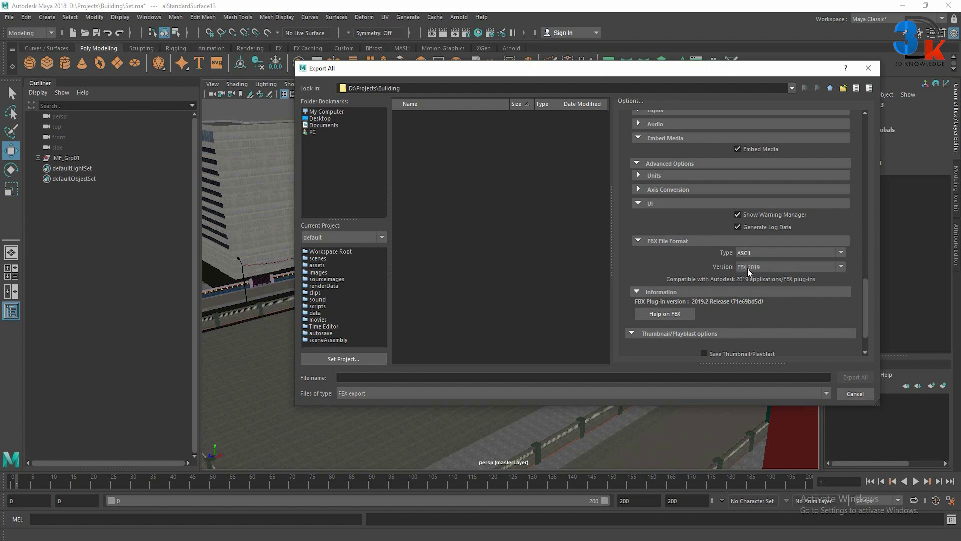
Name the file 'Set' and export the whole scene as FBX.
scroll(751, 290, "down", 2)
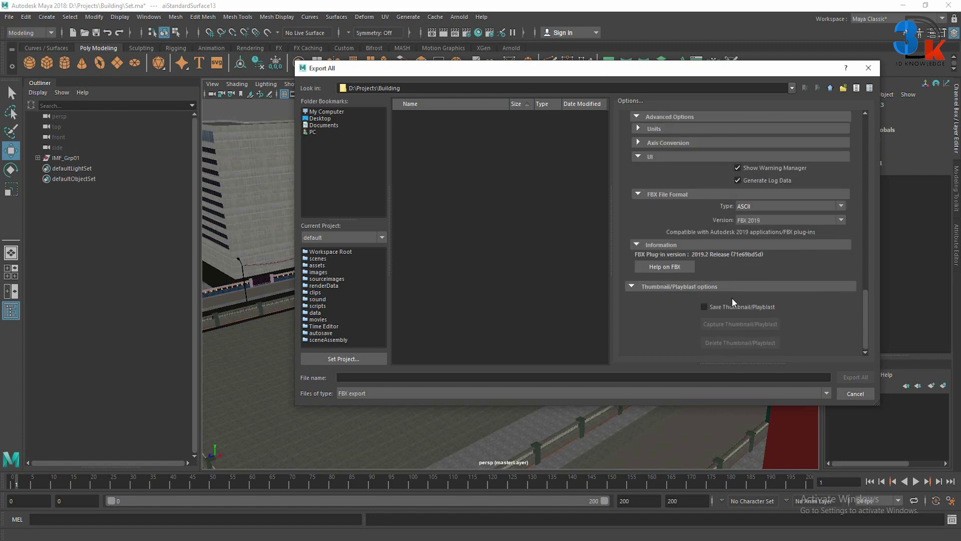
left_click(447, 377)
type("Set")
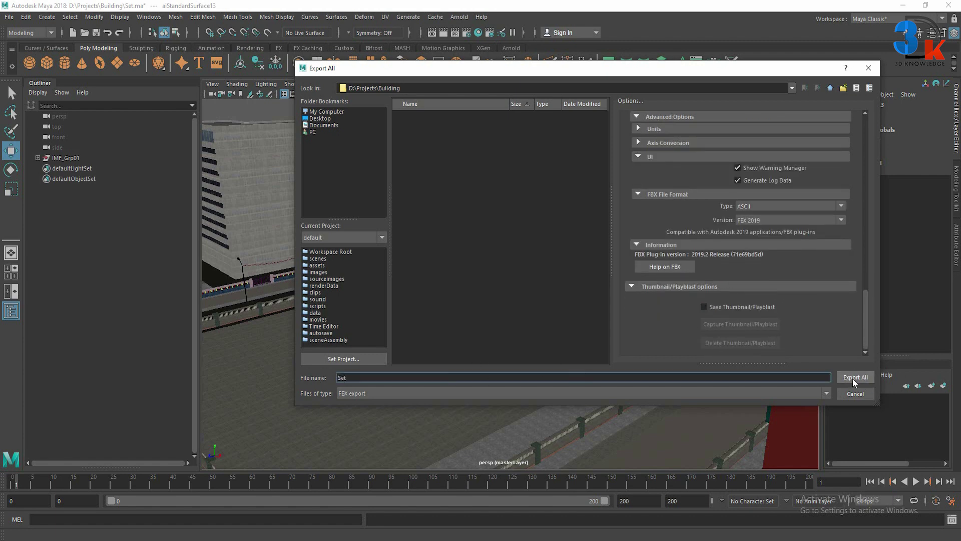
left_click(852, 377)
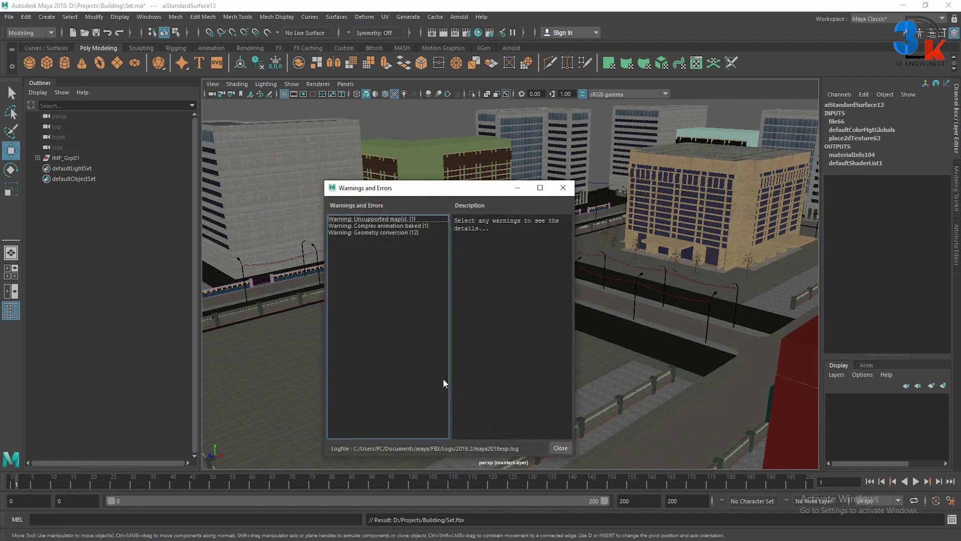
Read the unsupported maps, complex animation and instance-to-copy conversion warnings for Set.fbx.
left_click(392, 218)
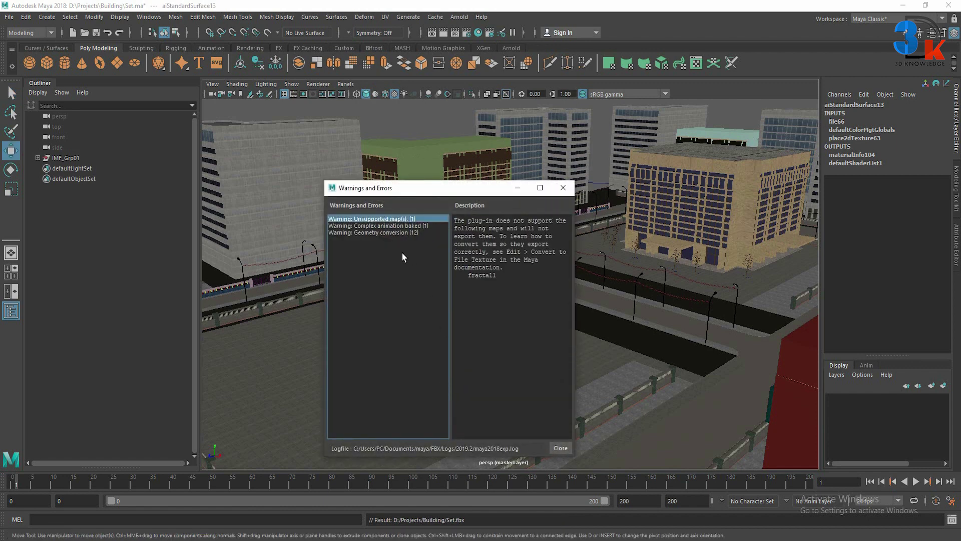
left_click(383, 226)
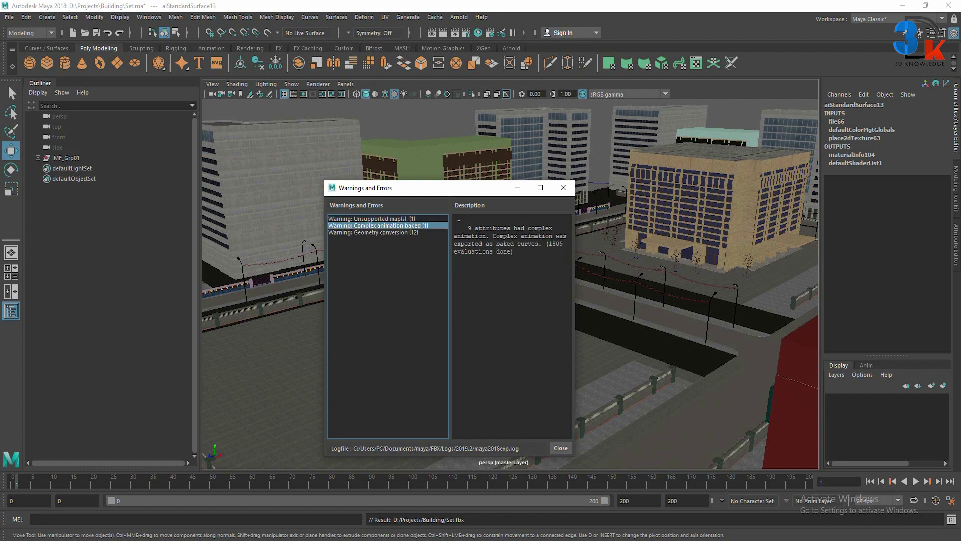
left_click(395, 232)
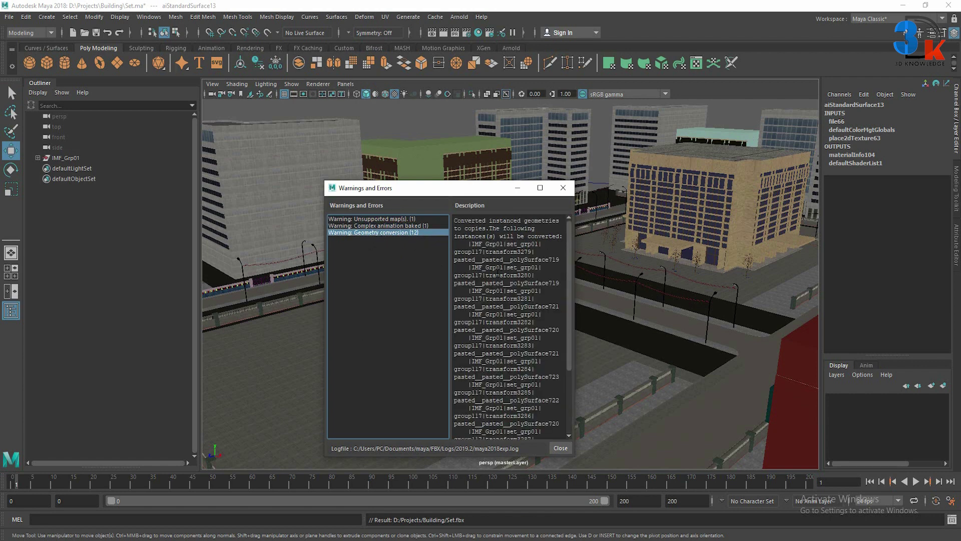
scroll(503, 320, "down", 4)
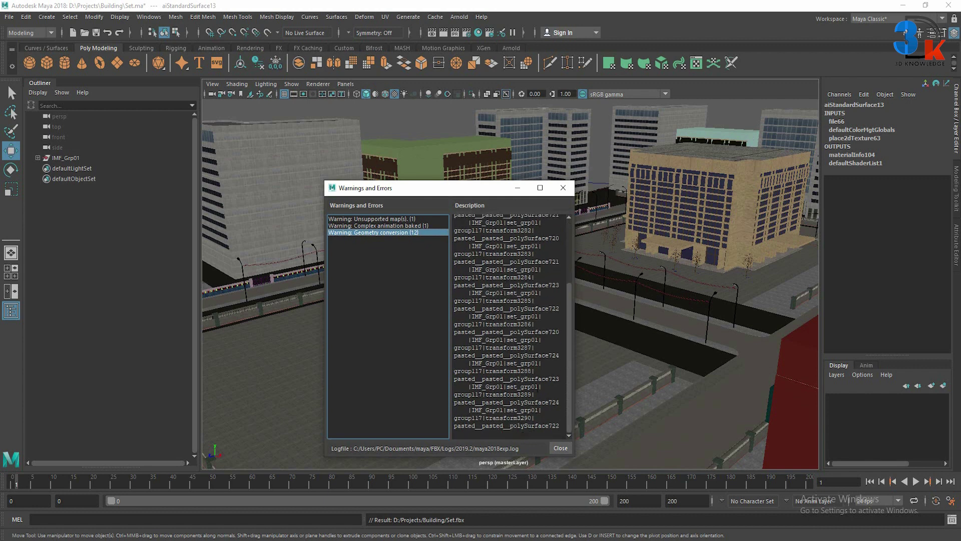
scroll(511, 325, "up", 1)
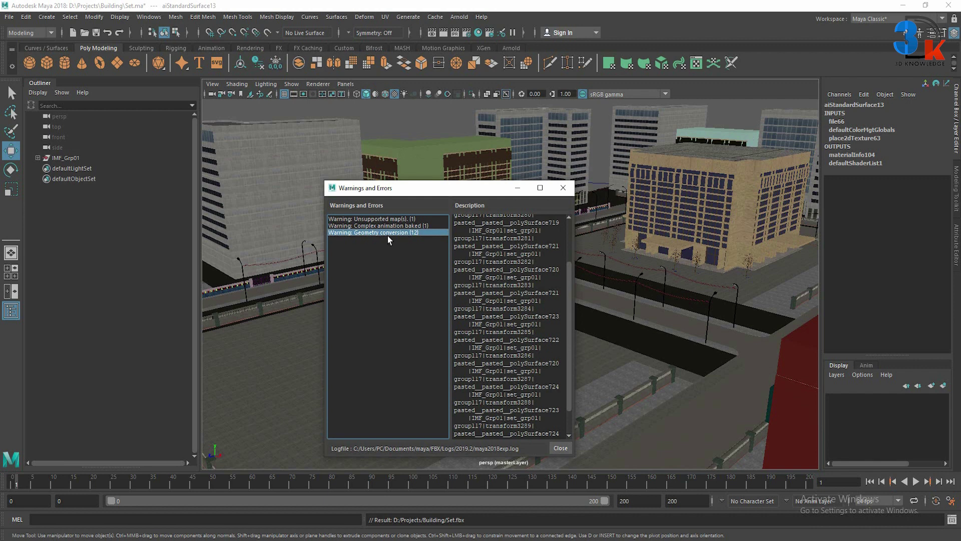
scroll(511, 325, "up", 3)
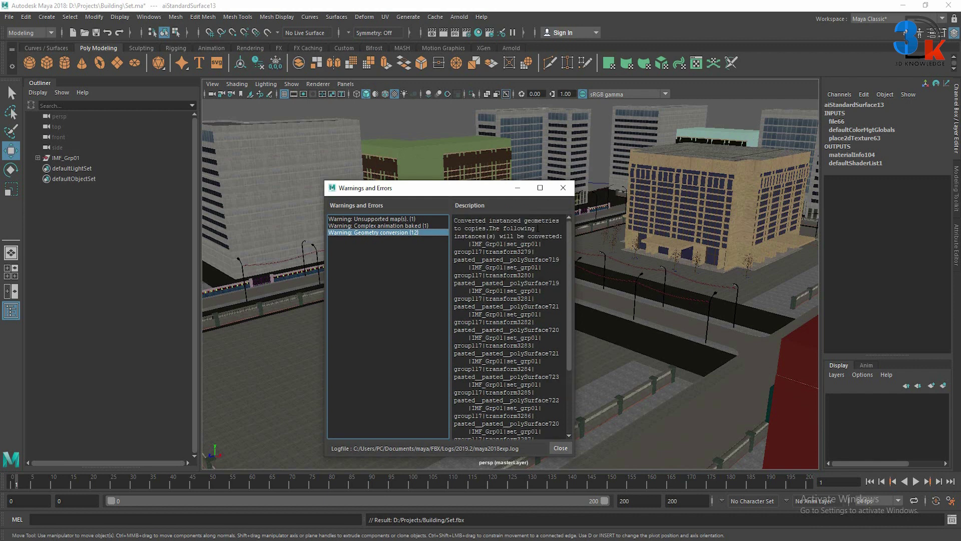
Close Maya's warnings, pick the Film/Video & Live Events template, and browse to D:\Projects.
left_click(562, 189)
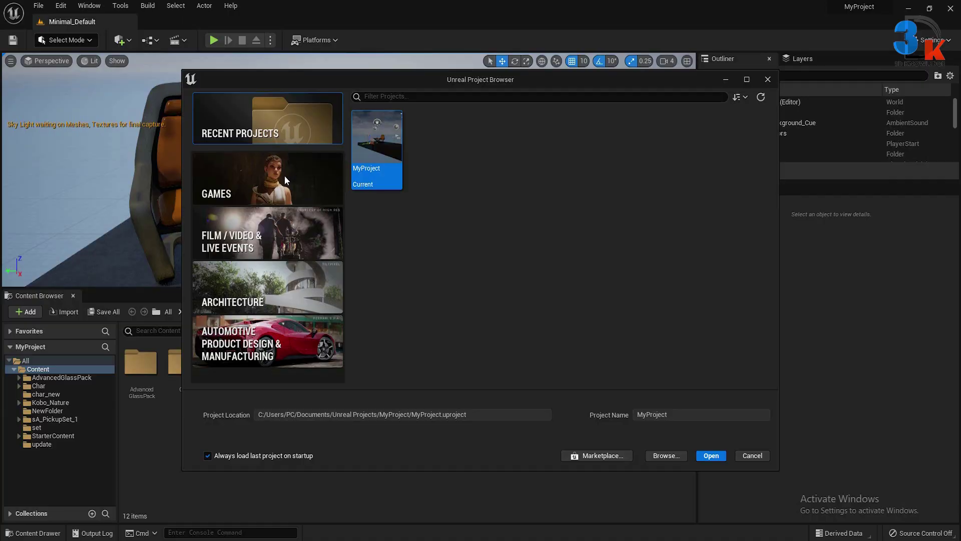
left_click(269, 227)
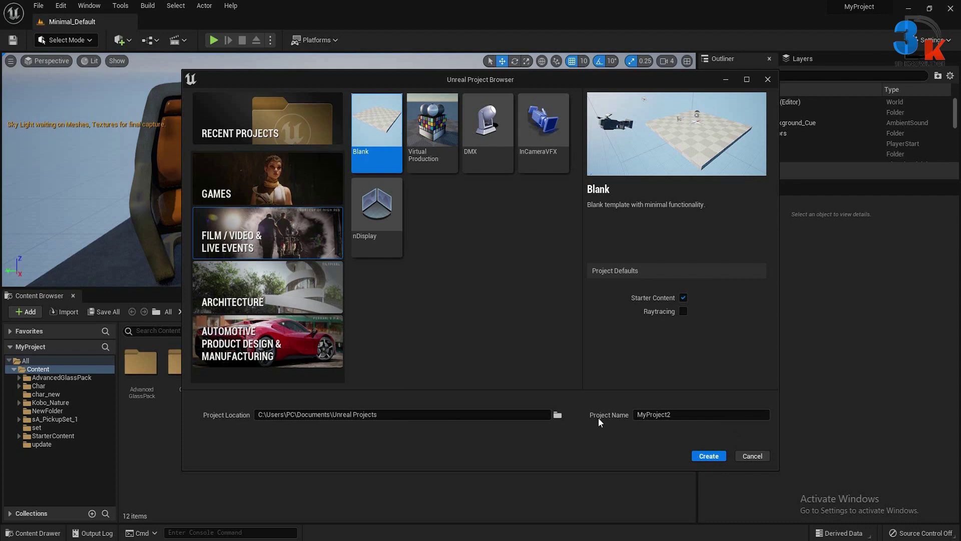
left_click(559, 414)
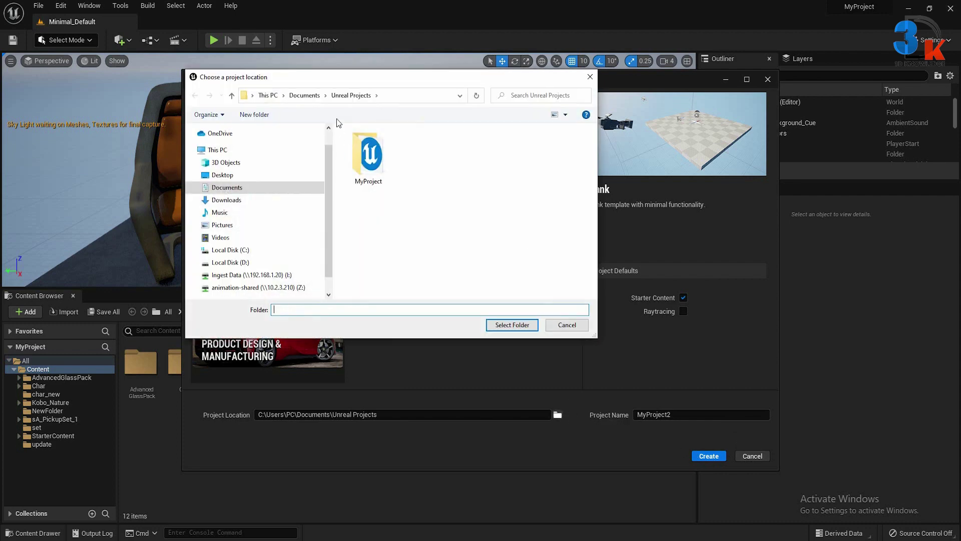
scroll(284, 262, "down", 2)
left_click(231, 245)
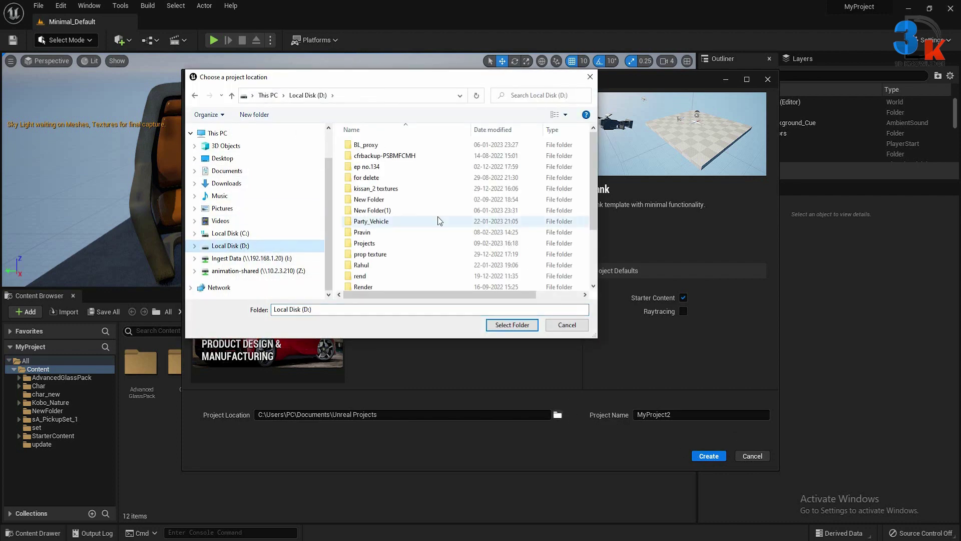
scroll(396, 232, "down", 1)
double_click(386, 220)
double_click(322, 310)
Set the project location to D:\Projects, name it Set01, and create the project.
type("set")
left_click(511, 325)
left_click(541, 279)
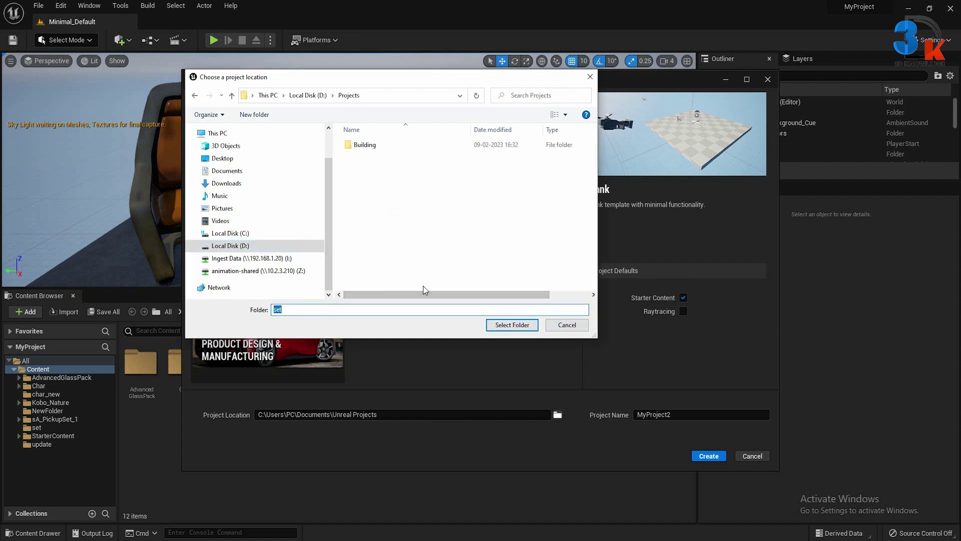
left_click(478, 271)
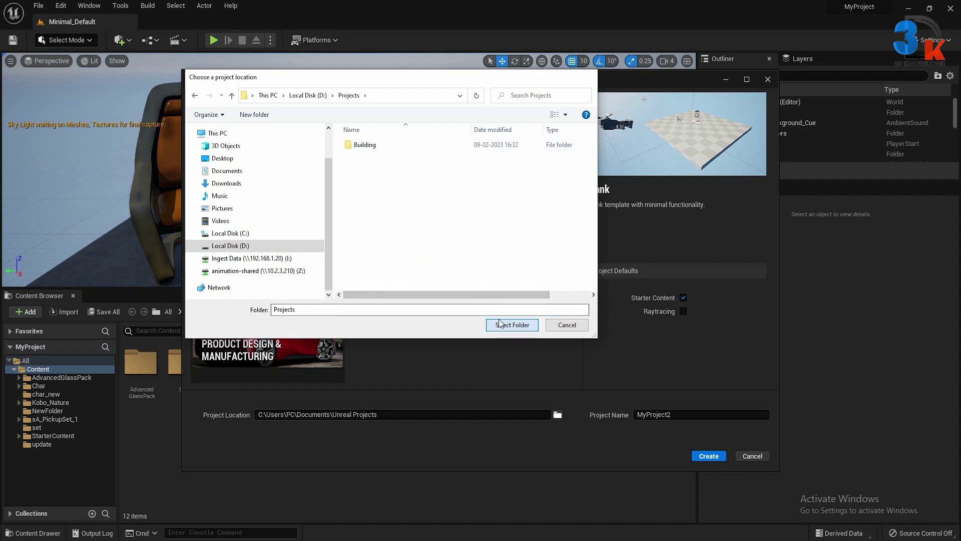
left_click(511, 324)
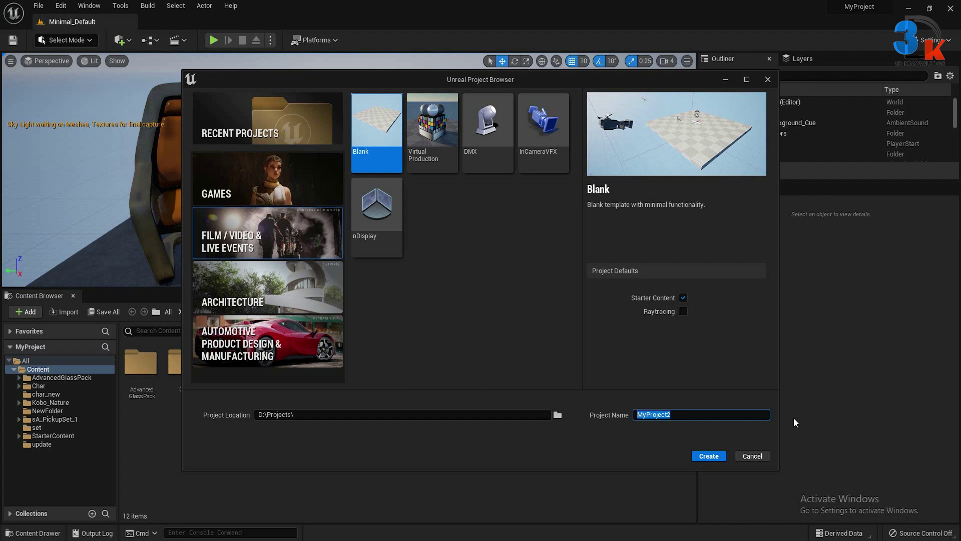
type("Set")
type("01")
left_click(709, 456)
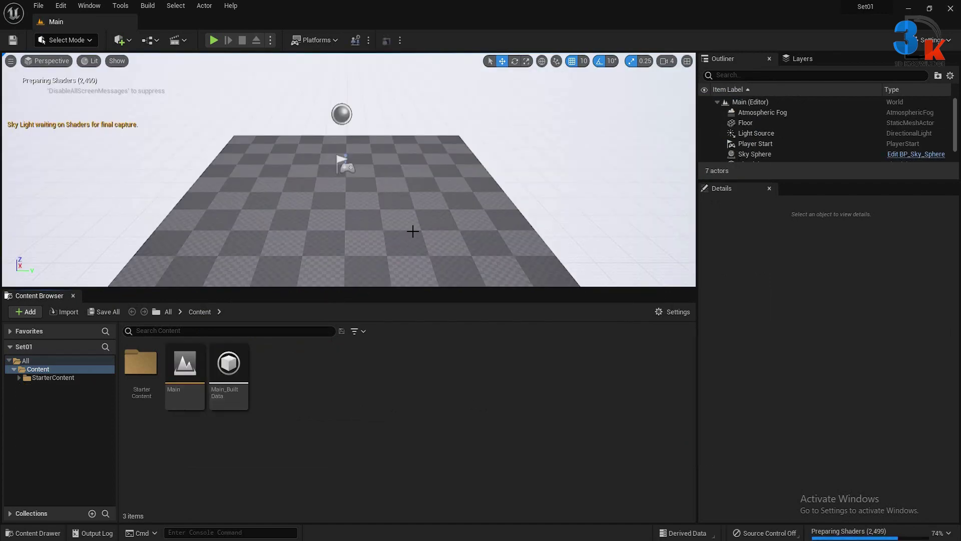
Drag Set.fbx from the Building folder into the Content Browser and minimize Explorer.
scroll(416, 230, "down", 1)
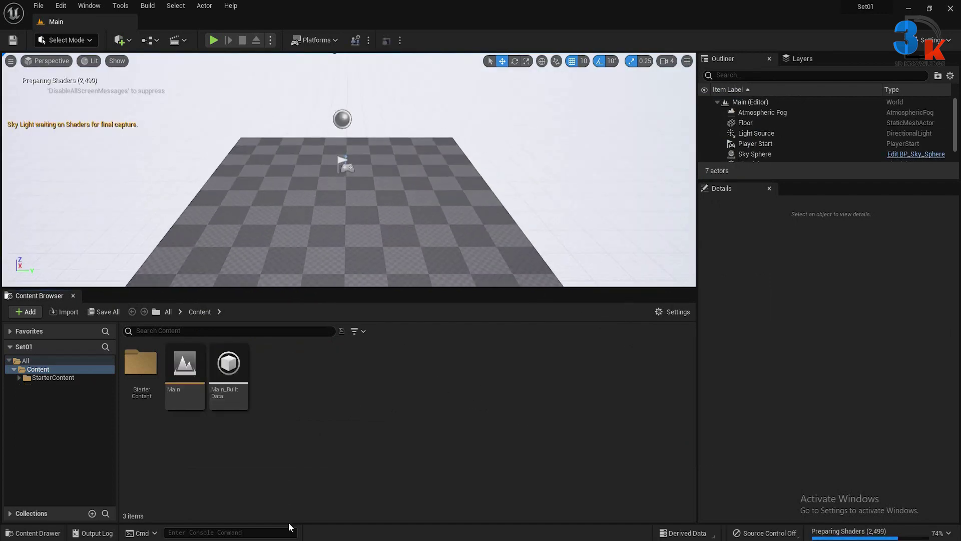
mouse_move(292, 527)
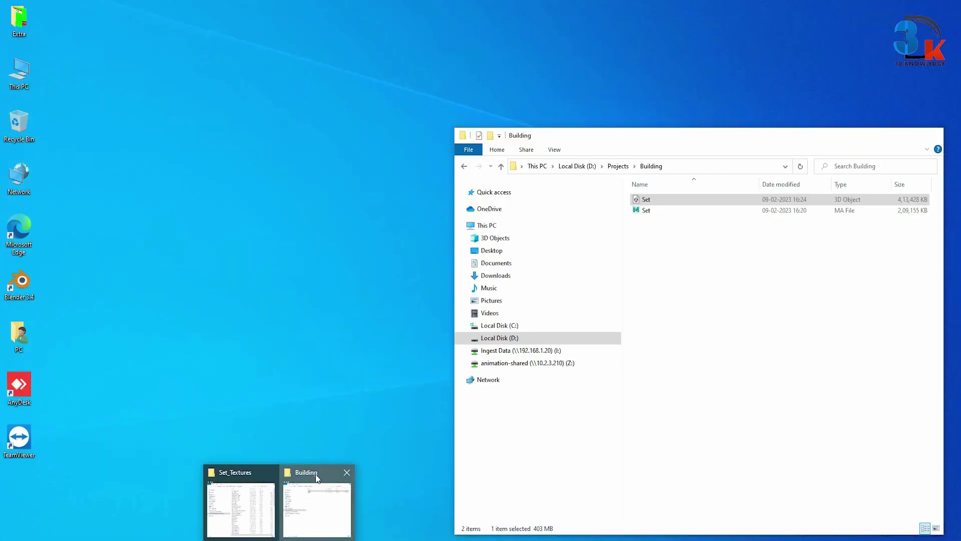
left_click(303, 475)
left_click_drag(646, 210, 529, 266)
left_click_drag(446, 315, 359, 419)
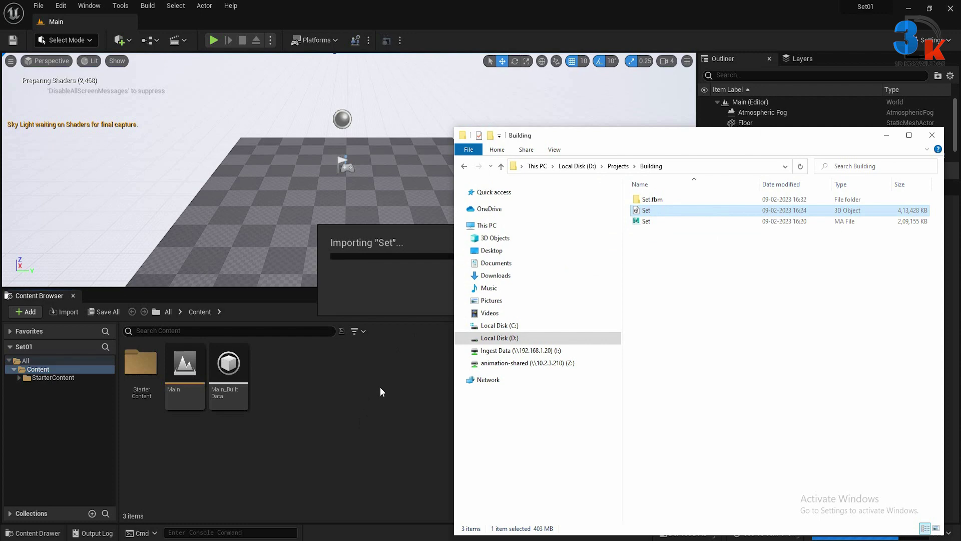
left_click(887, 136)
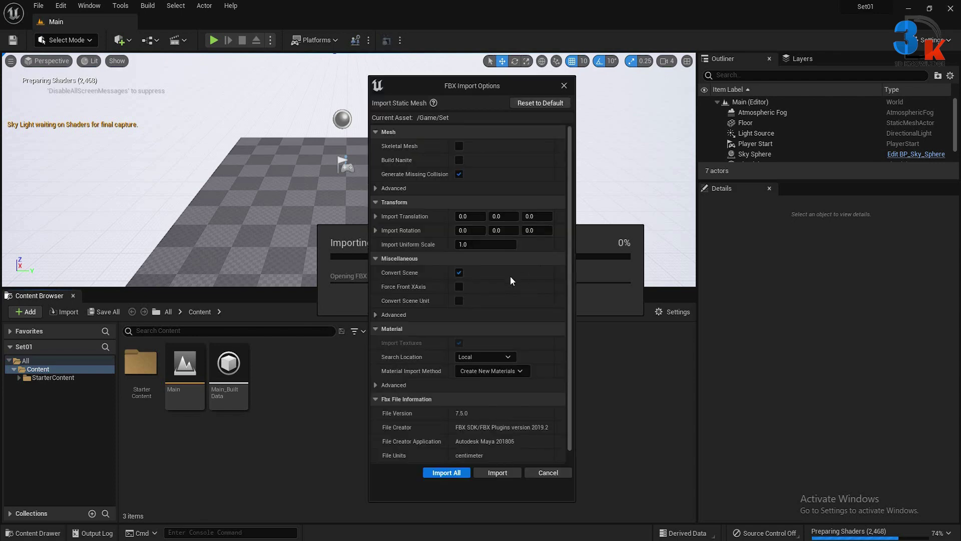
Set Import Uniform Scale to 10 and import all of Set.fbx.
left_click(487, 246)
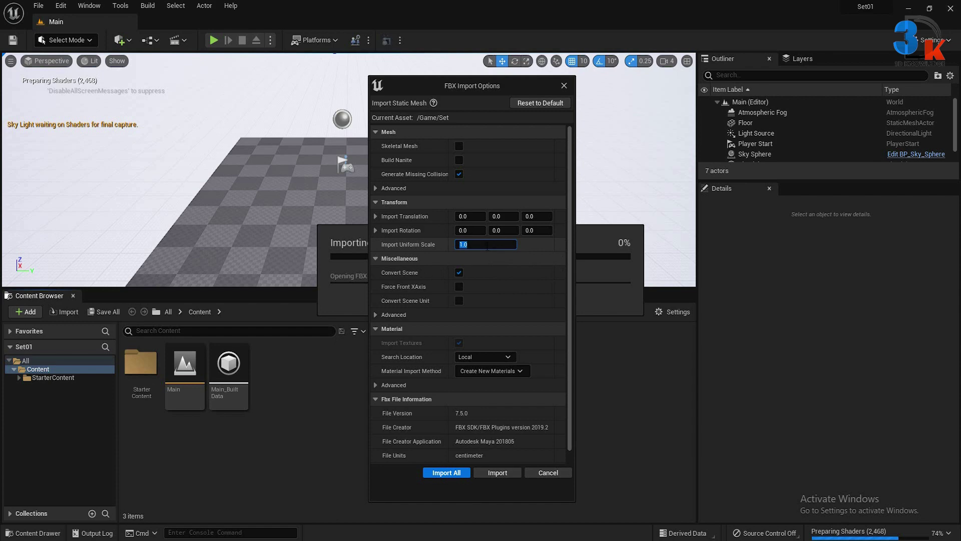
type("10")
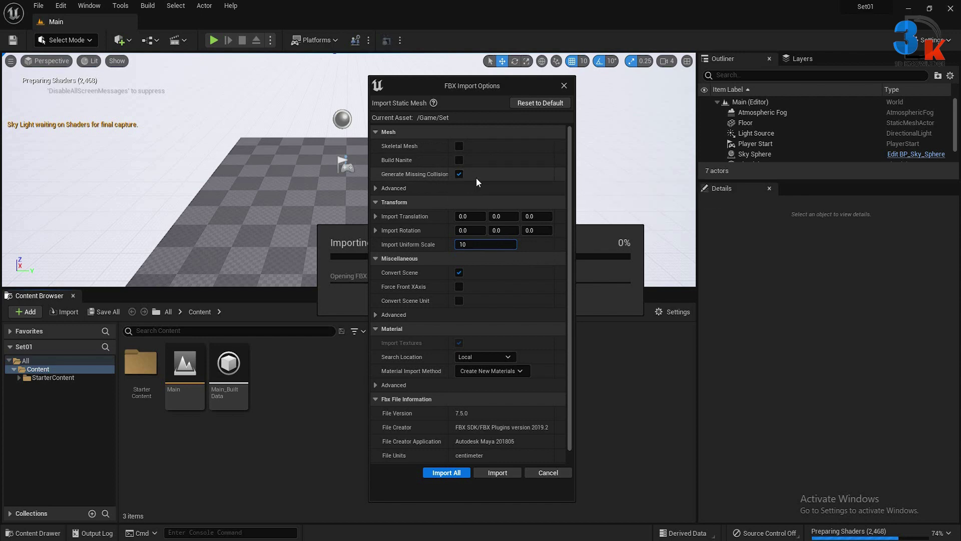
scroll(503, 392, "down", 1)
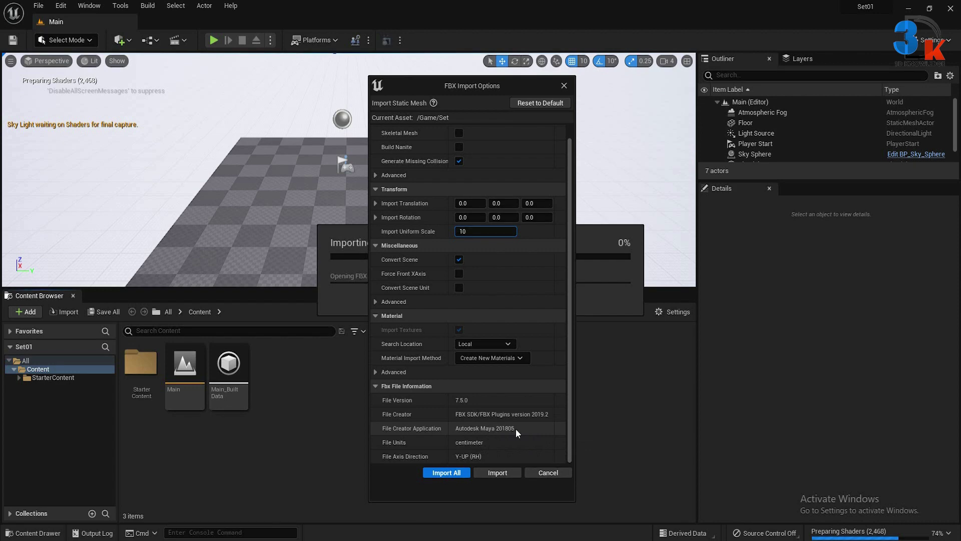
scroll(493, 389, "up", 1)
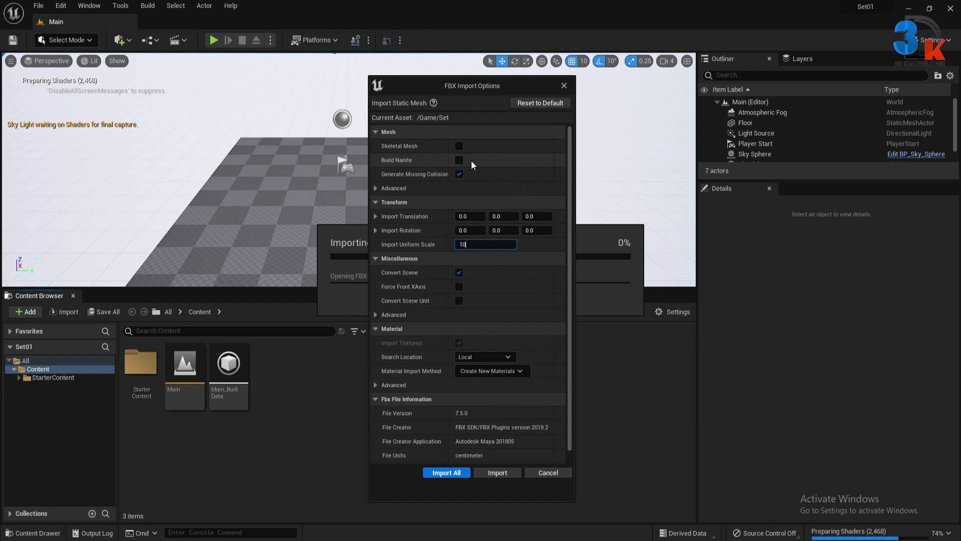
left_click(452, 473)
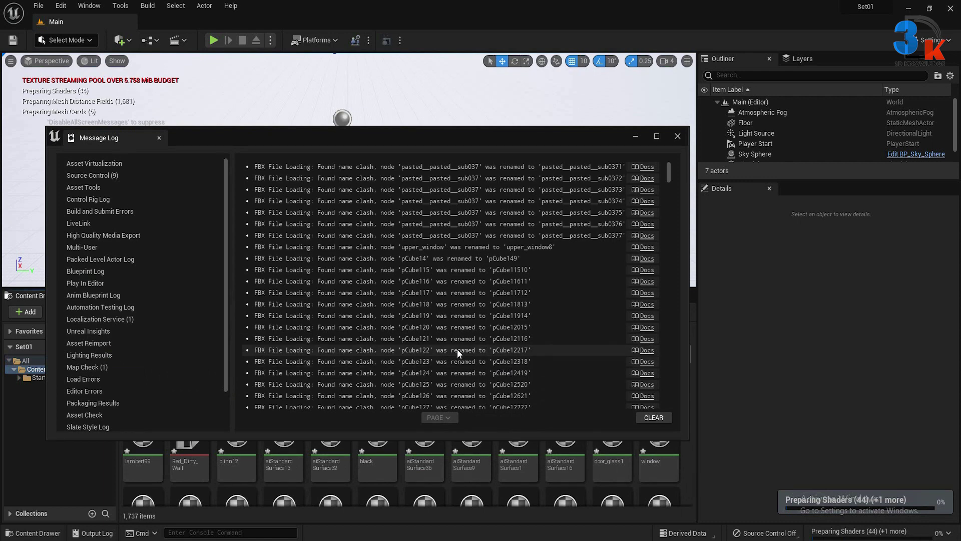
Scroll through the FBX import warnings in the Message Log, then close it.
scroll(503, 346, "down", 3)
scroll(437, 347, "down", 3)
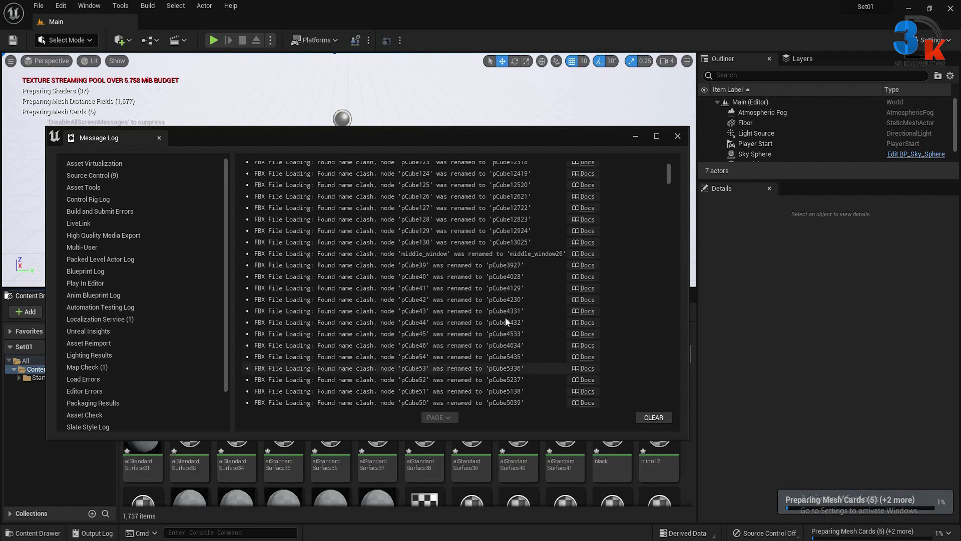
scroll(466, 323, "down", 3)
scroll(464, 329, "down", 3)
scroll(464, 332, "down", 3)
scroll(458, 332, "down", 3)
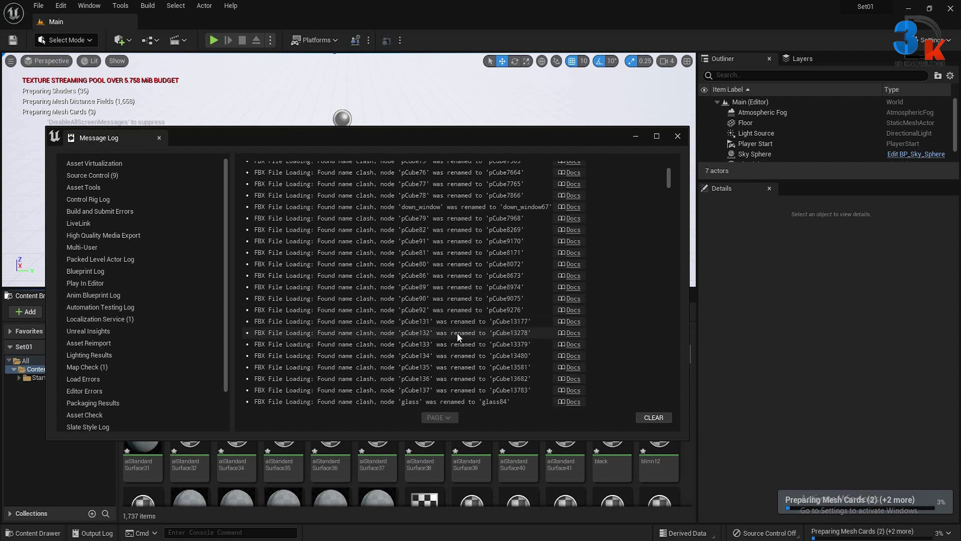
scroll(558, 242, "down", 3)
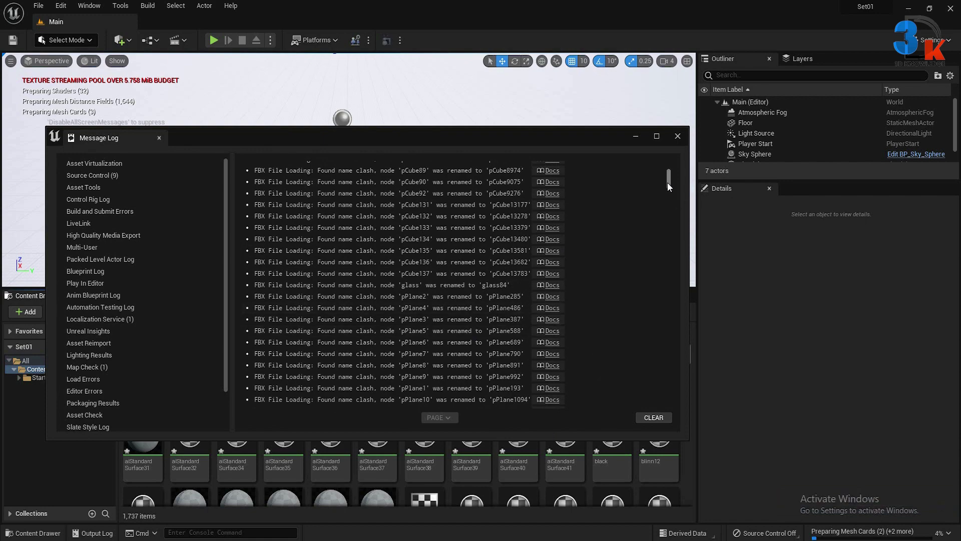
left_click_drag(668, 184, 651, 364)
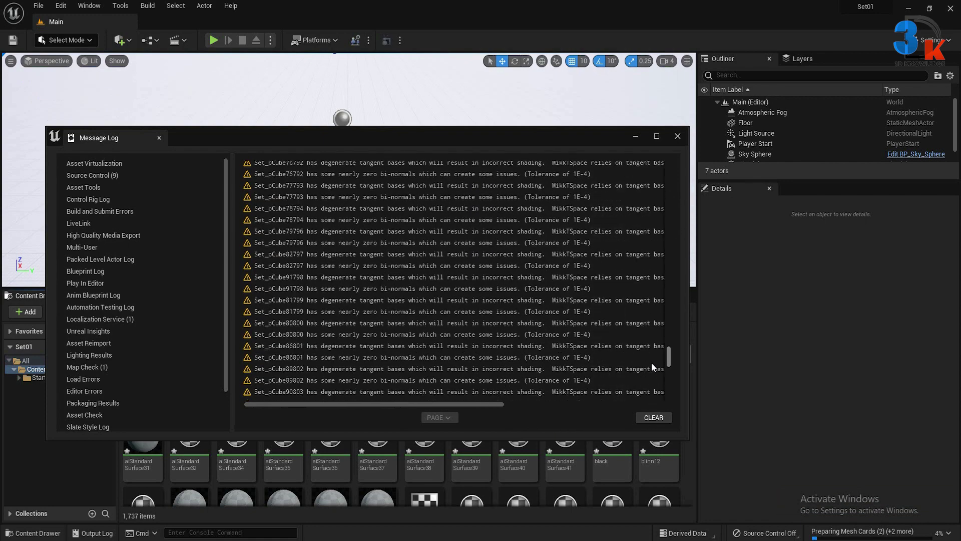
left_click_drag(651, 362, 639, 383)
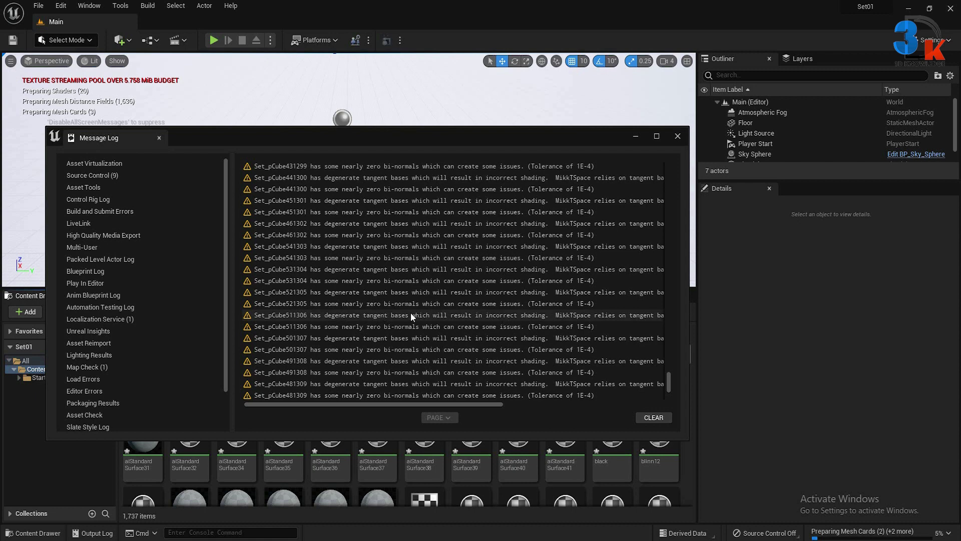
left_click(677, 139)
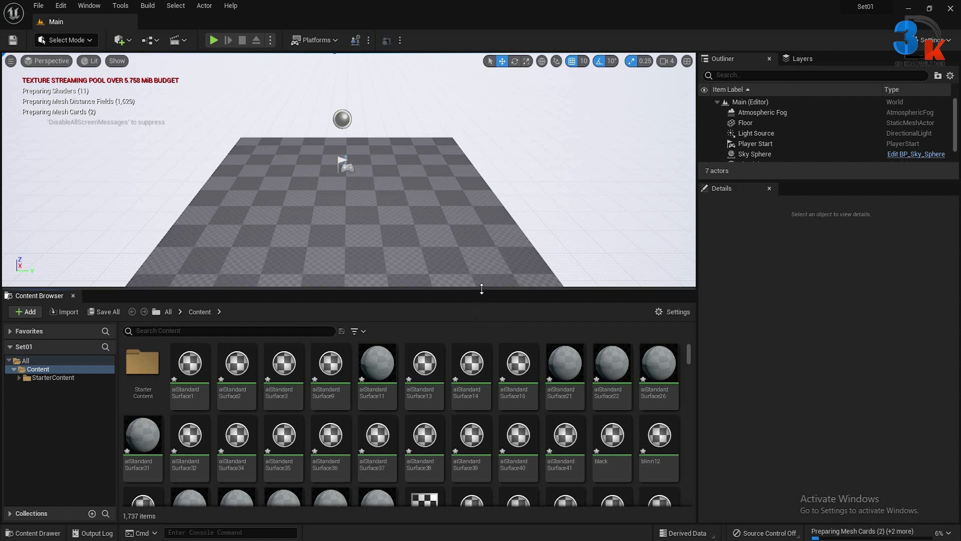
Enlarge the Content Browser panel and scroll through the imported assets.
mouse_move(481, 289)
left_mouse_down()
mouse_move(478, 200)
mouse_move(473, 284)
left_mouse_up()
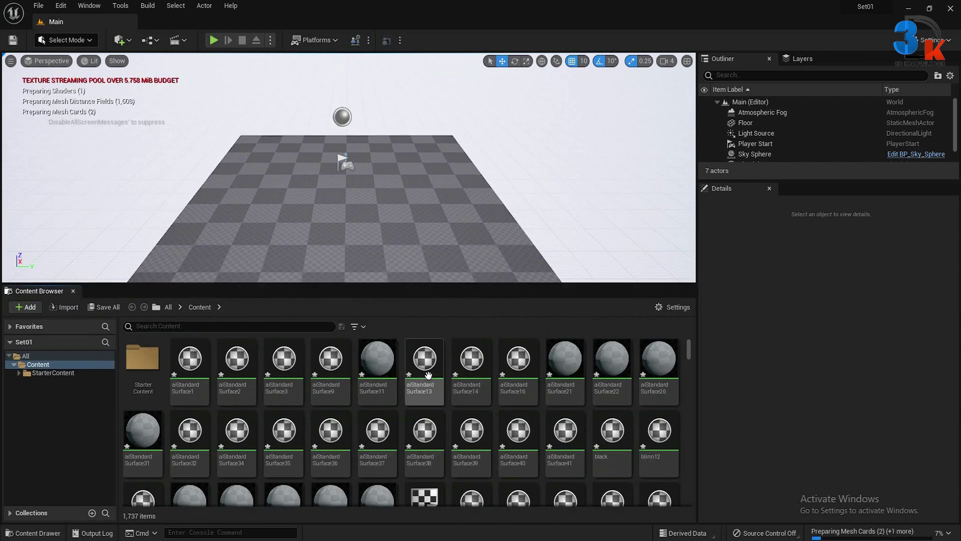
scroll(685, 424, "down", 10)
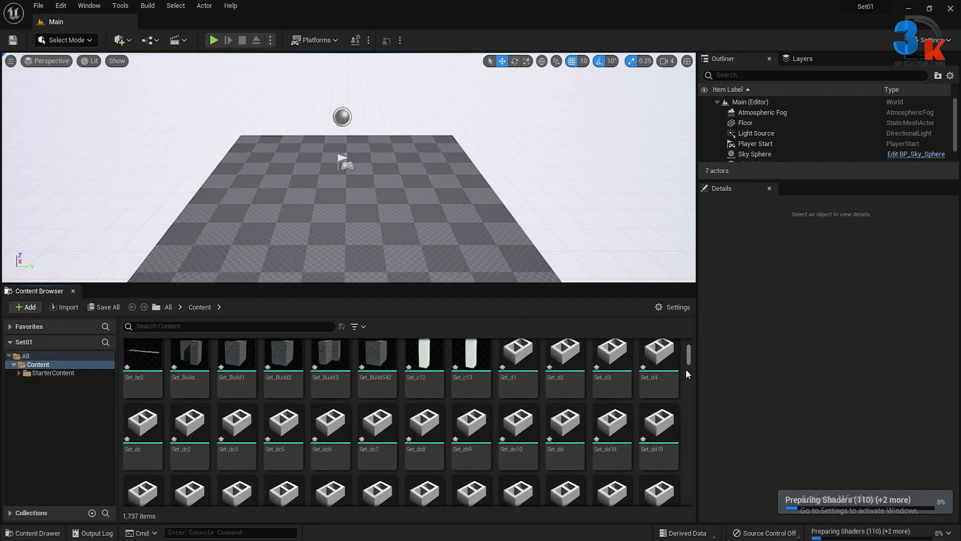
scroll(685, 424, "down", 5)
scroll(685, 424, "down", 5)
scroll(686, 465, "down", 5)
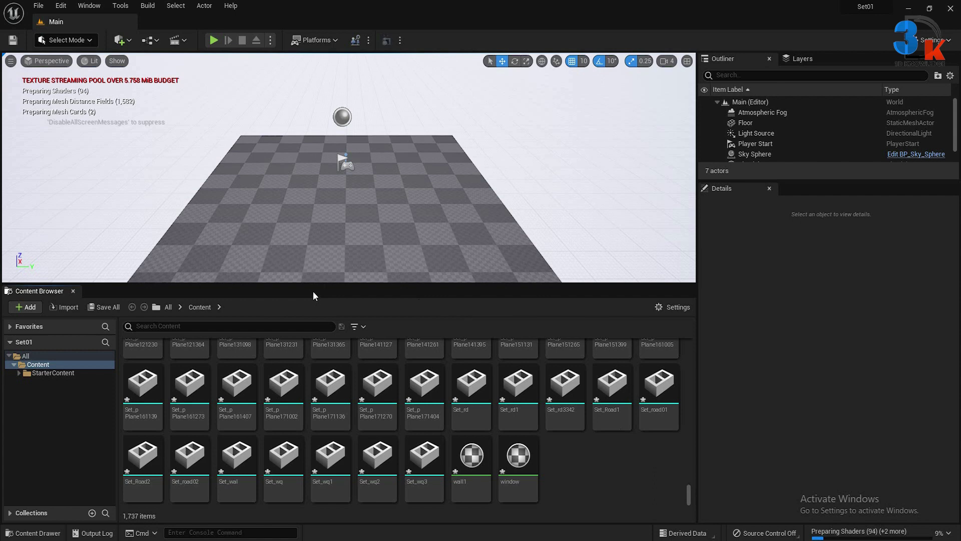
Filter the Content folder to Static Mesh and select the Set_wq3 mesh.
left_click(356, 326)
left_click(355, 326)
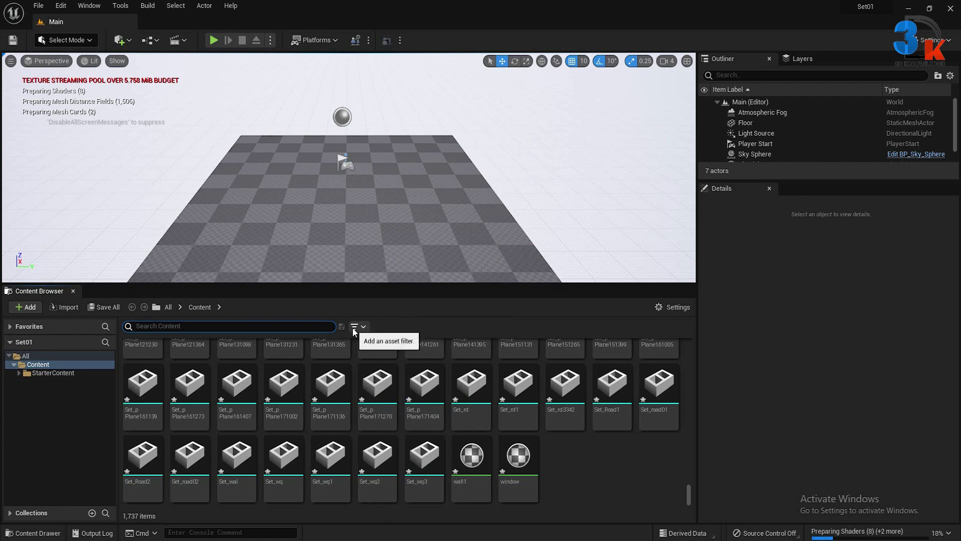
left_click(354, 330)
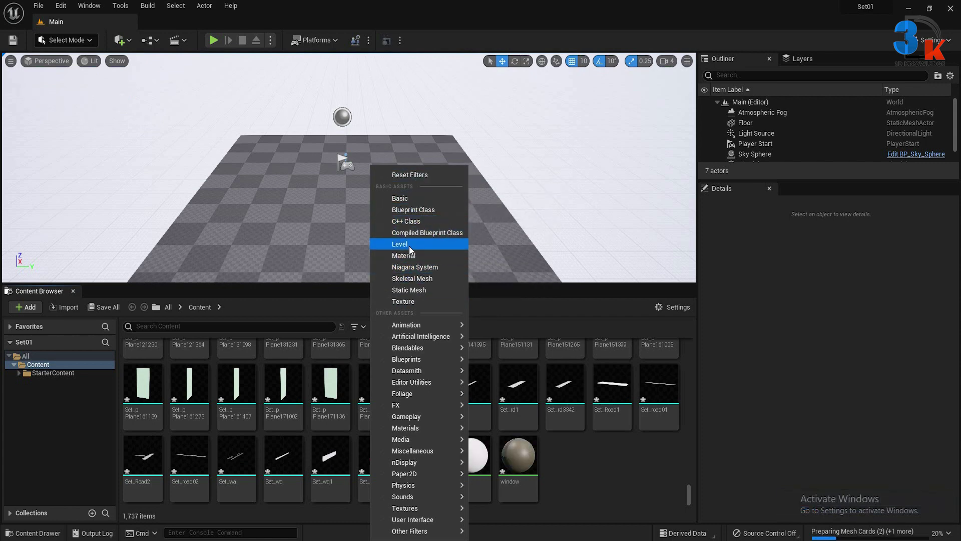
left_click(409, 290)
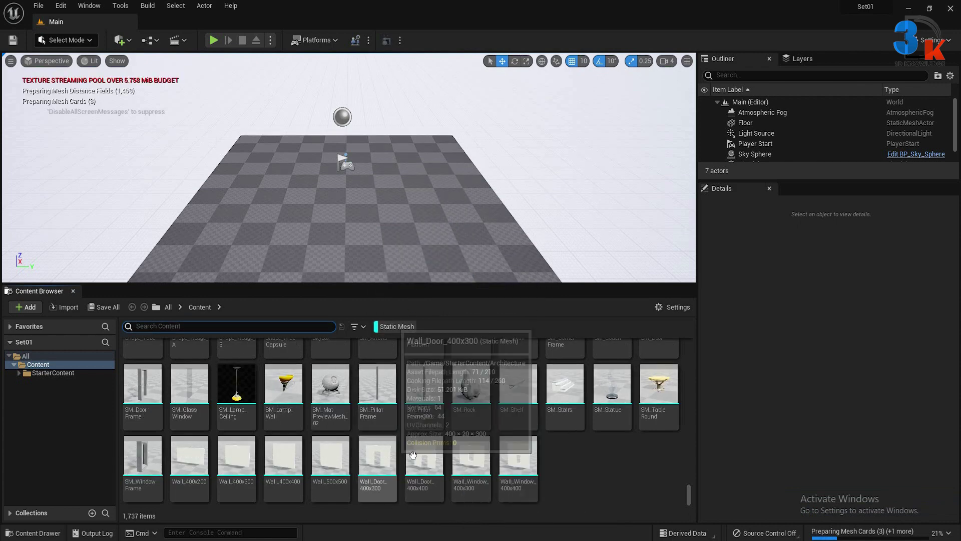
scroll(566, 450, "up", 5)
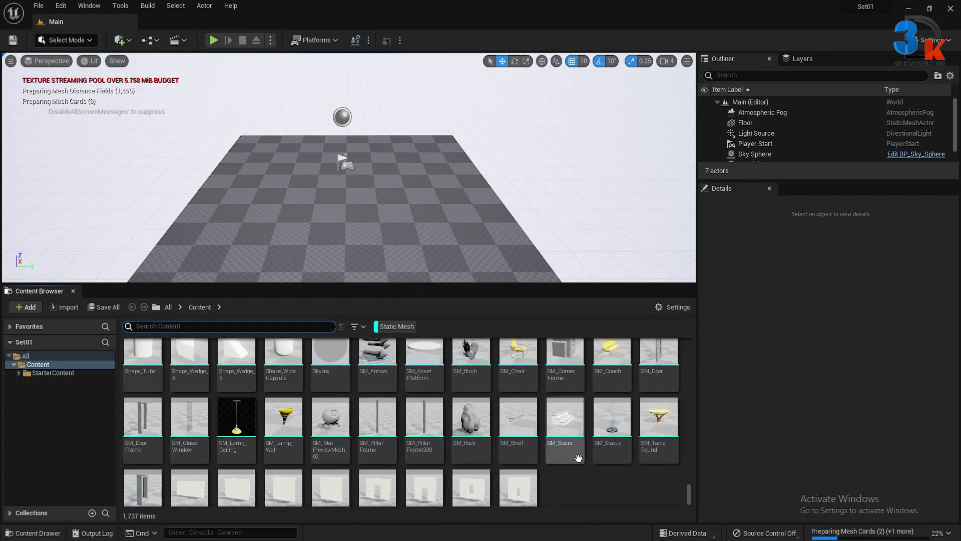
scroll(549, 431, "down", 5)
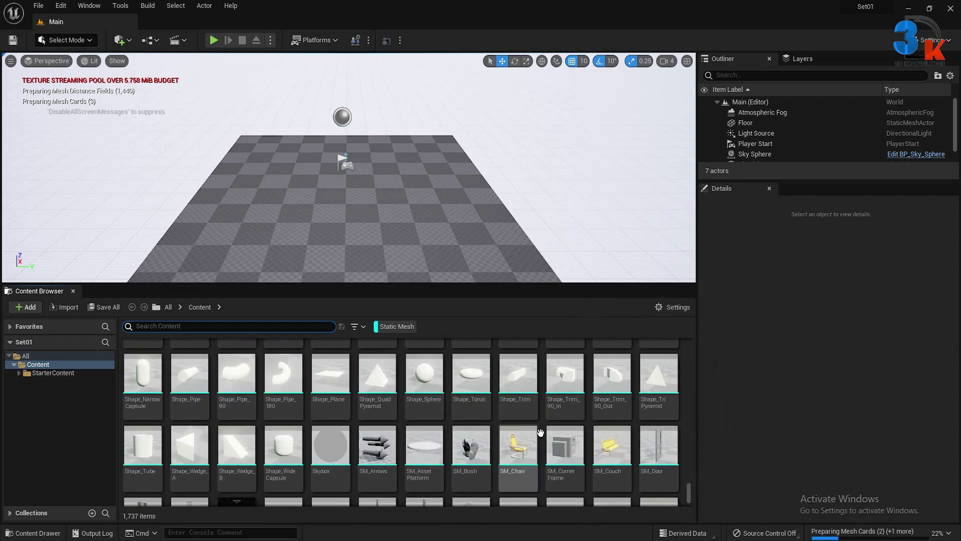
scroll(550, 456, "up", 3)
left_click(527, 470)
left_click_drag(689, 491, 689, 346)
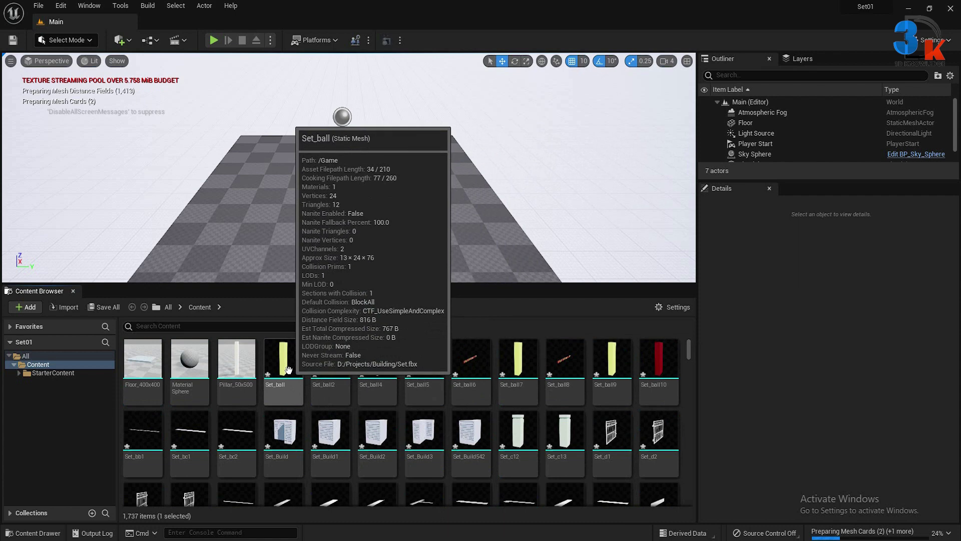
Select all 1,686 imported meshes from Set_ball onward and drag them into the level.
left_click(283, 371, "shift")
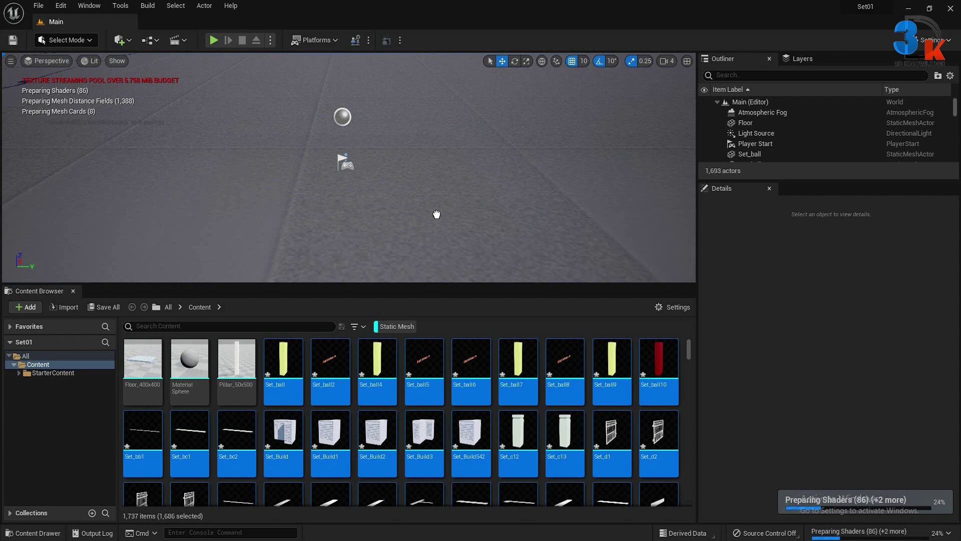
left_click_drag(436, 214, 480, 197)
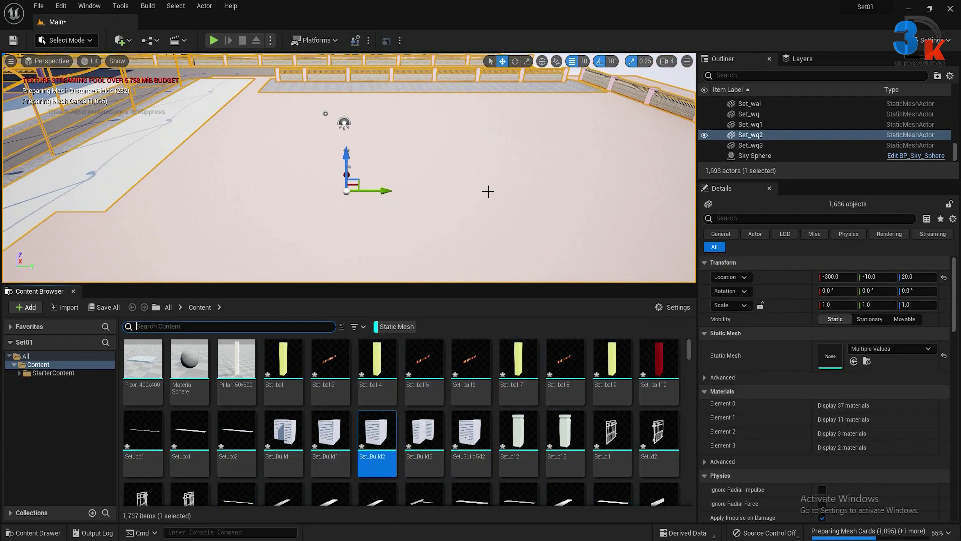
scroll(488, 191, "down", 2)
scroll(498, 187, "down", 2)
scroll(545, 225, "down", 2)
scroll(504, 208, "down", 2)
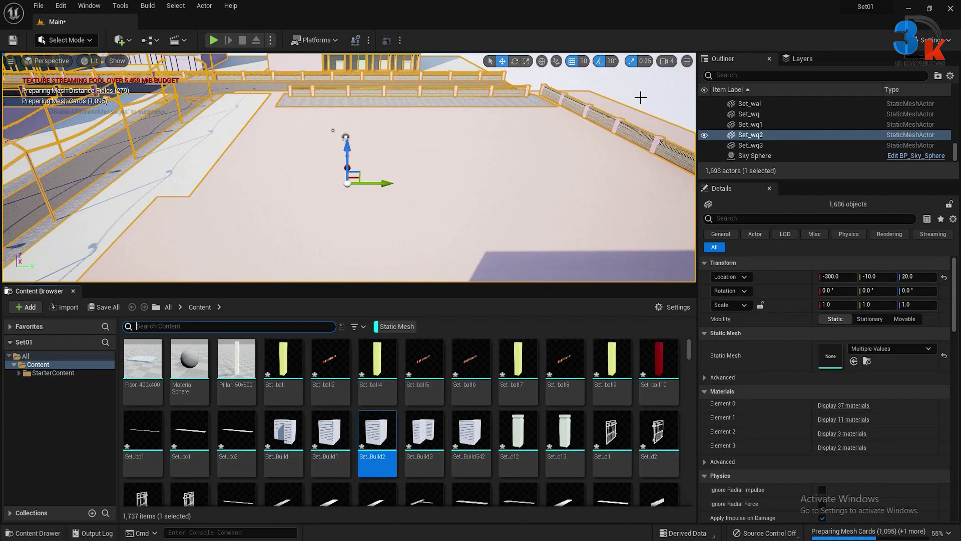
scroll(351, 167, "down", 2)
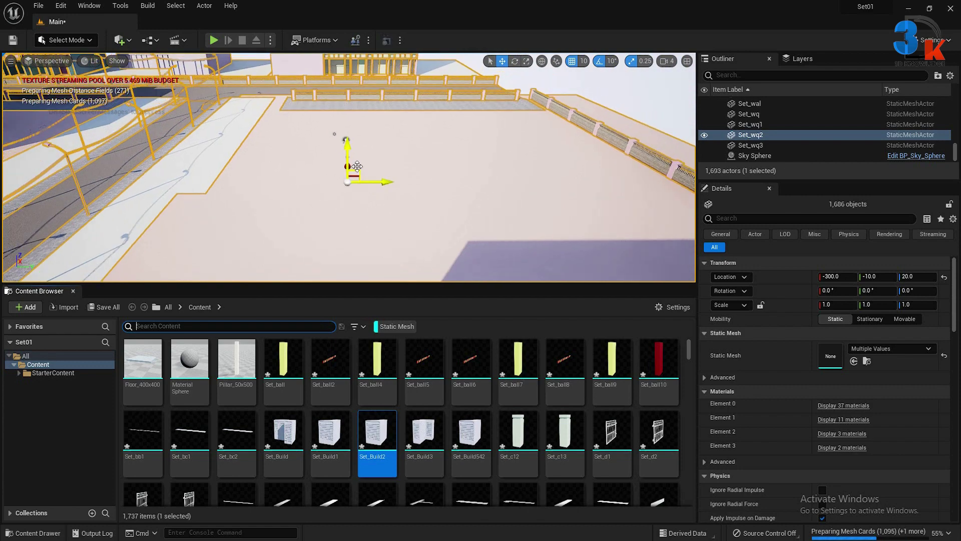
scroll(346, 165, "down", 2)
scroll(351, 165, "down", 2)
scroll(357, 164, "down", 2)
scroll(356, 163, "down", 2)
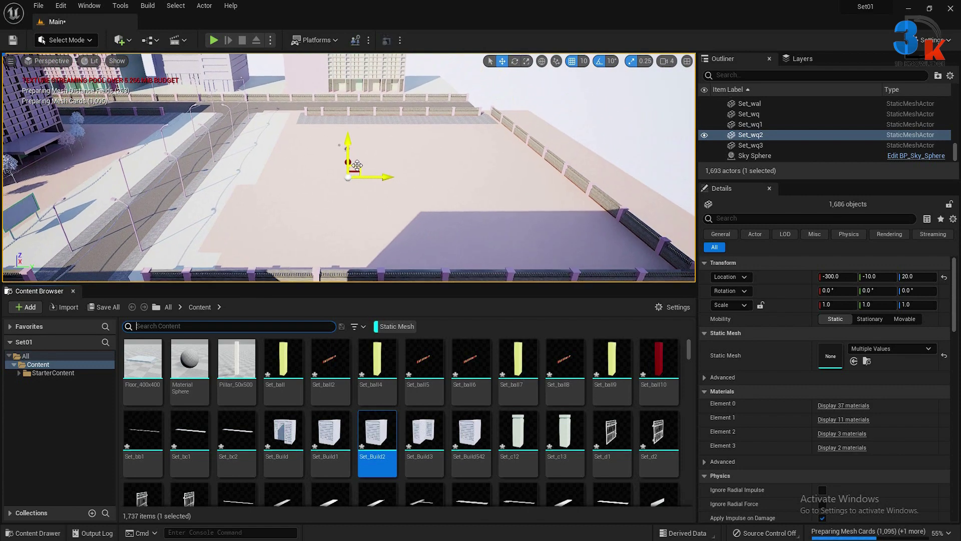
Orbit around the placed rooftop and its fences, then select only the rooftop slab.
mouse_move(389, 158)
left_mouse_down("alt")
mouse_move(353, 144)
mouse_move(344, 163)
left_mouse_up("alt")
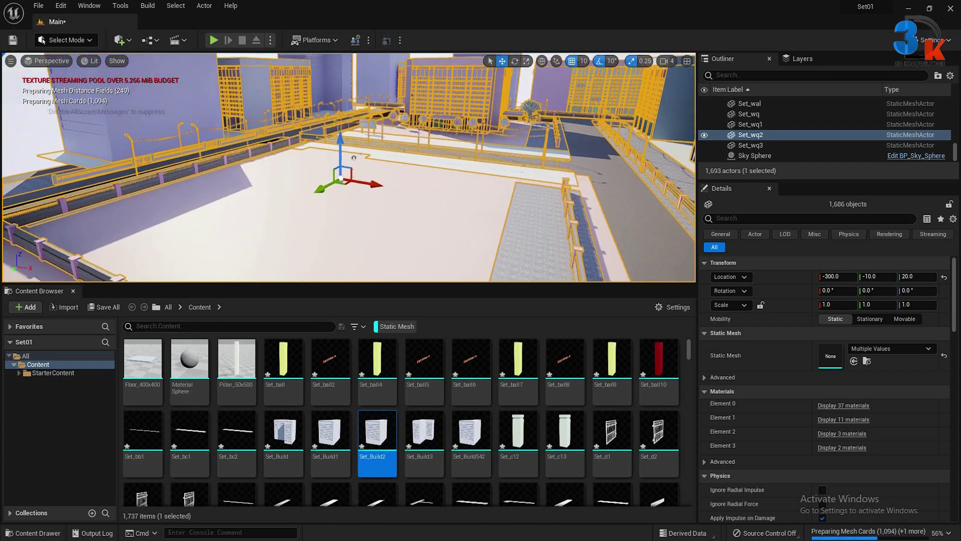
mouse_move(474, 169)
left_mouse_down("alt")
mouse_move(507, 192)
mouse_move(426, 175)
mouse_move(410, 206)
left_mouse_up("alt")
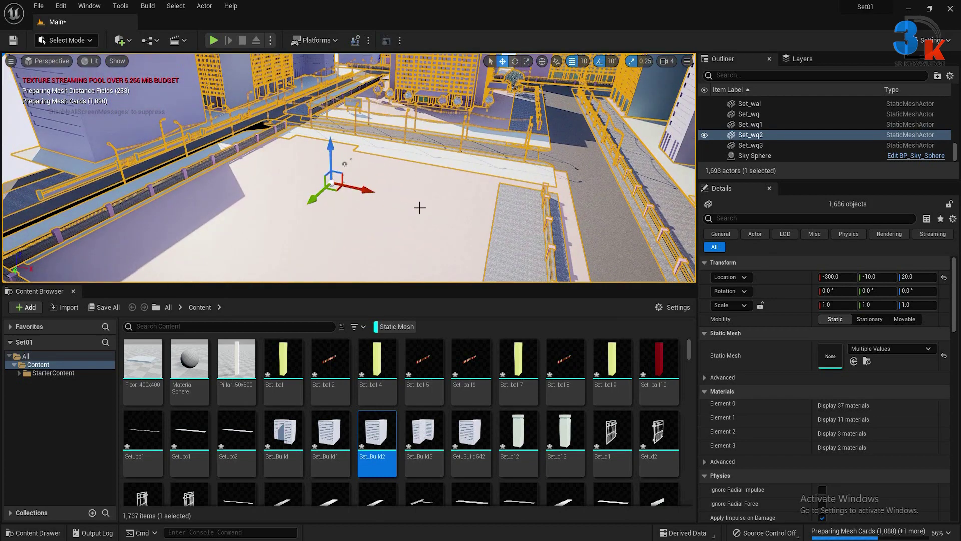
left_click(425, 221)
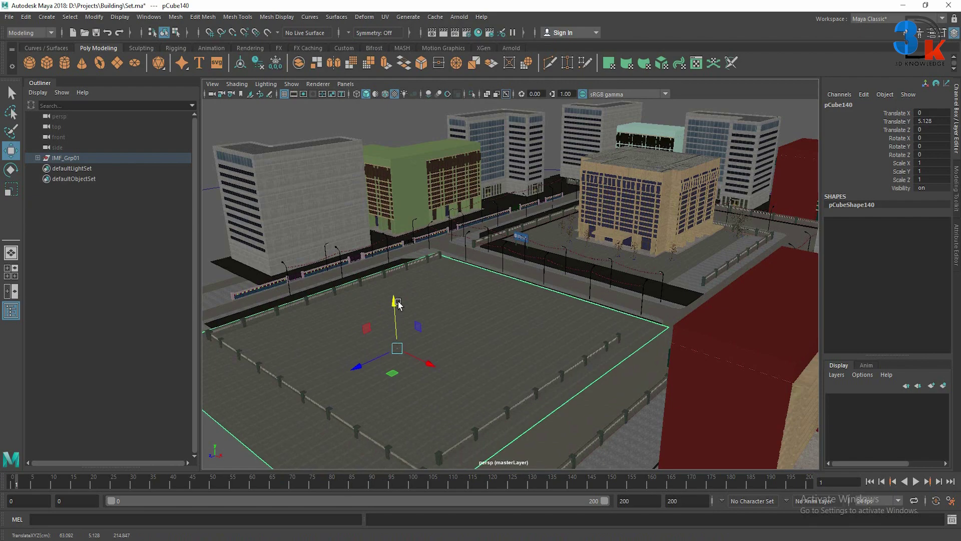
mouse_move(406, 308)
left_mouse_down("alt")
mouse_move(429, 319)
mouse_move(518, 268)
mouse_move(577, 201)
left_mouse_up("alt")
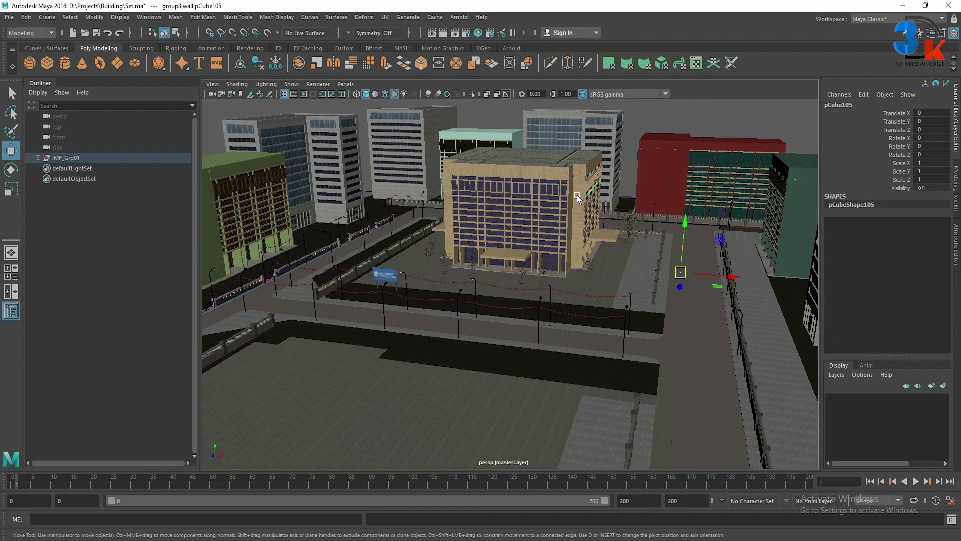
scroll(574, 200, "up", 5)
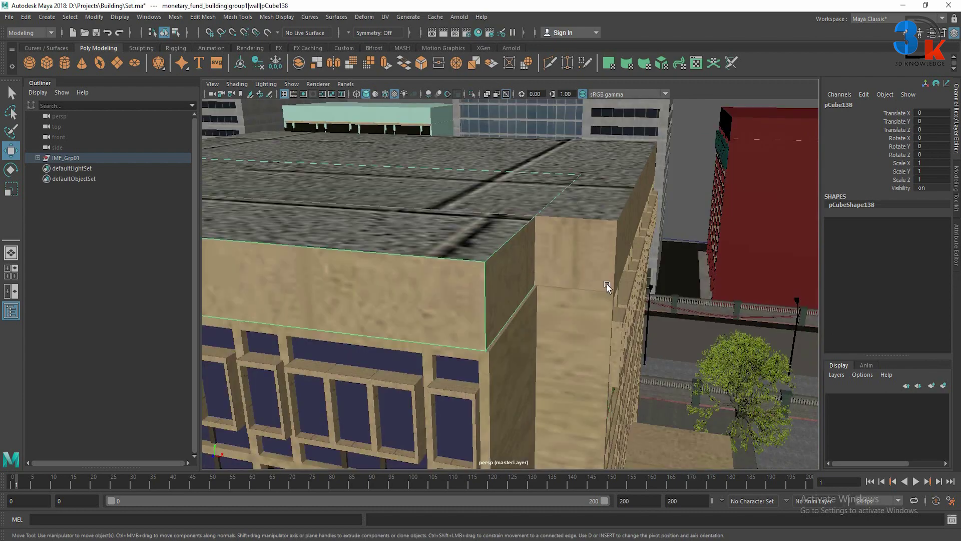
left_click_drag(607, 285, 562, 285, "alt")
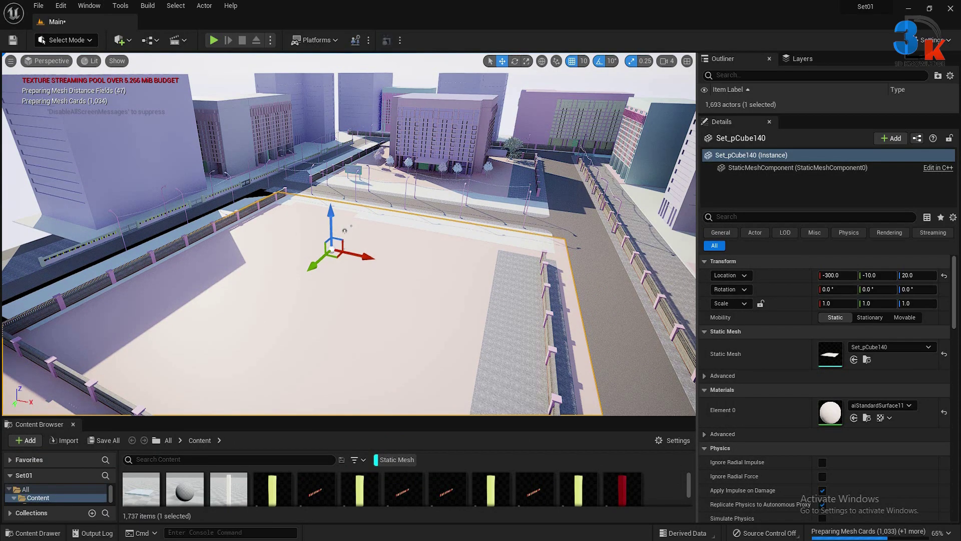
left_click(482, 149)
key("f")
left_click_drag(443, 201, 453, 176, "alt")
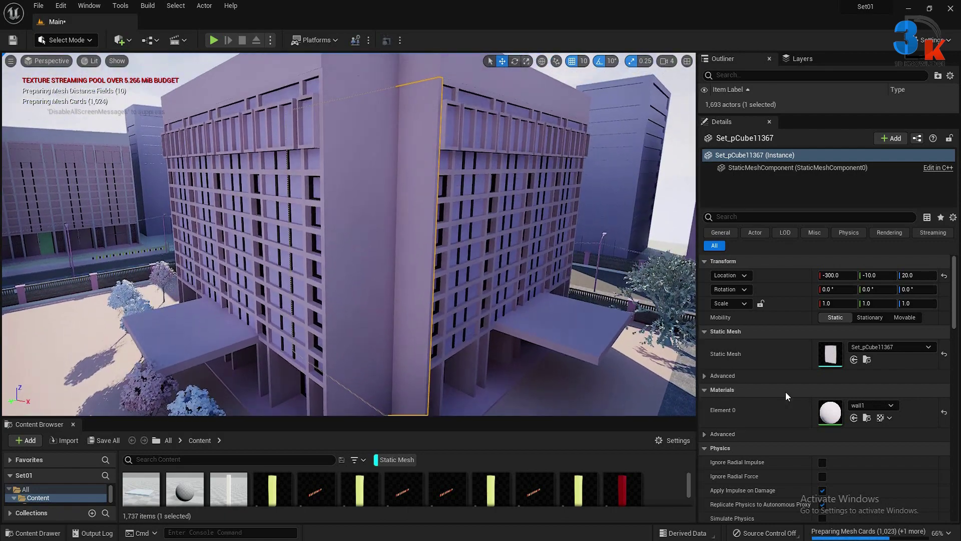
Open the wall's wall1 material for editing and move the material editor aside.
double_click(830, 411)
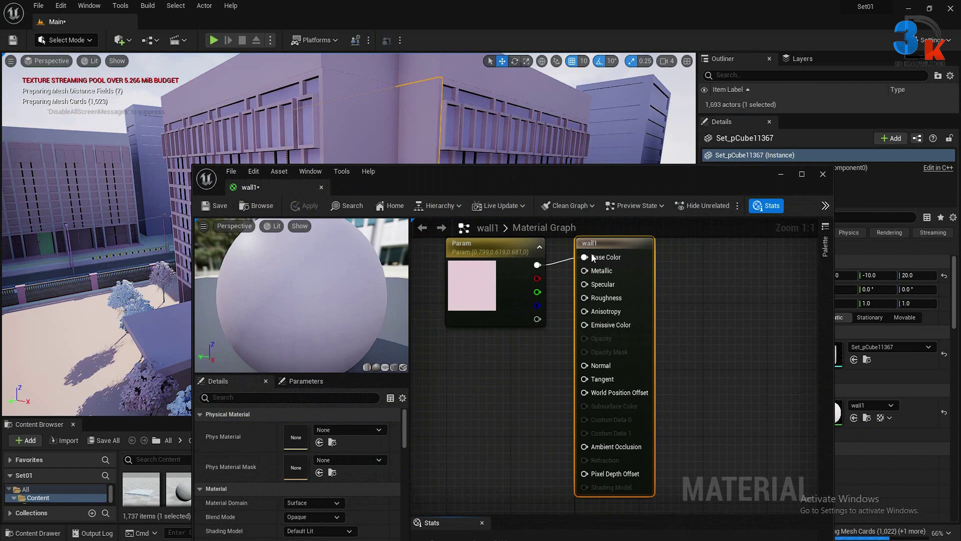
left_click_drag(700, 176, 532, 175)
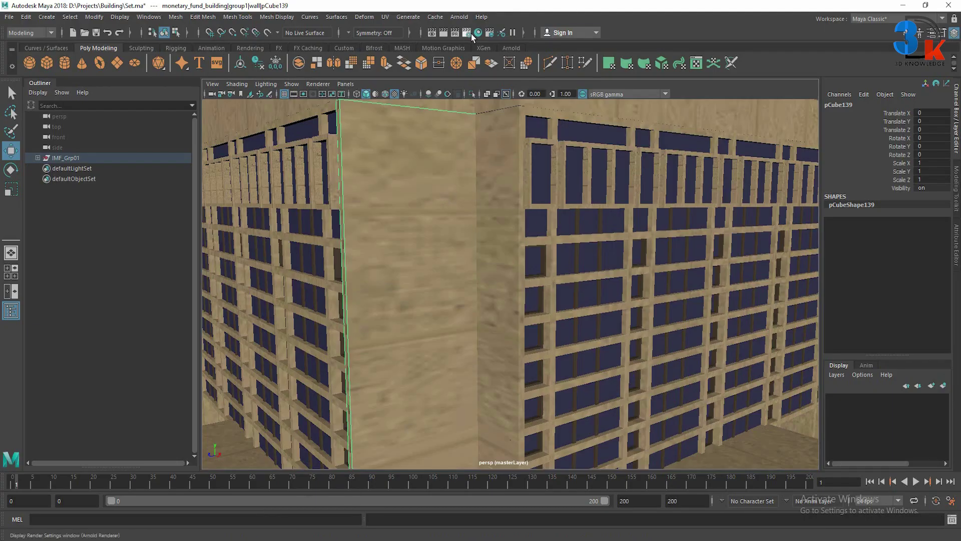
Inspect wall1's shader network in Hypershade, textured by wall1.jpg.
left_click(477, 33)
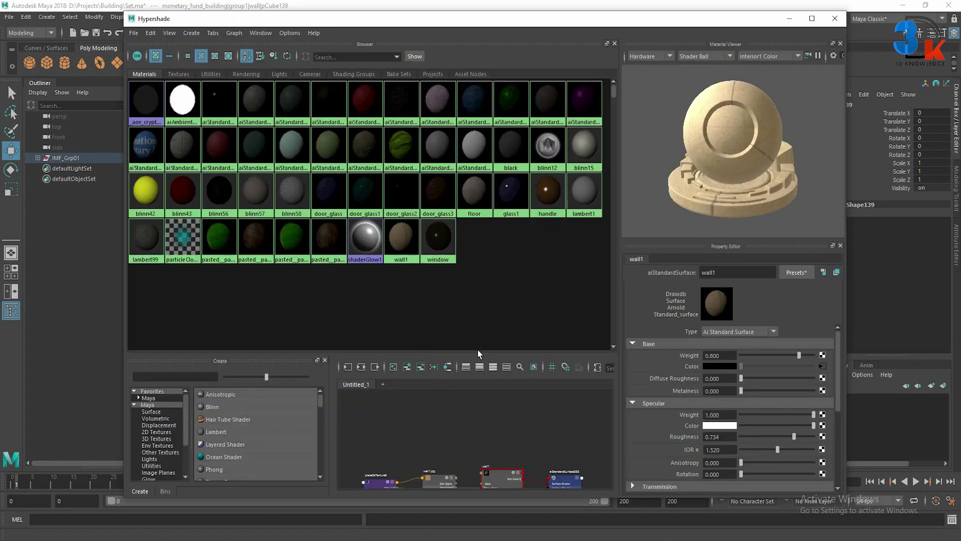
left_click_drag(479, 355, 478, 277)
scroll(470, 385, "up", 5)
scroll(471, 385, "down", 6)
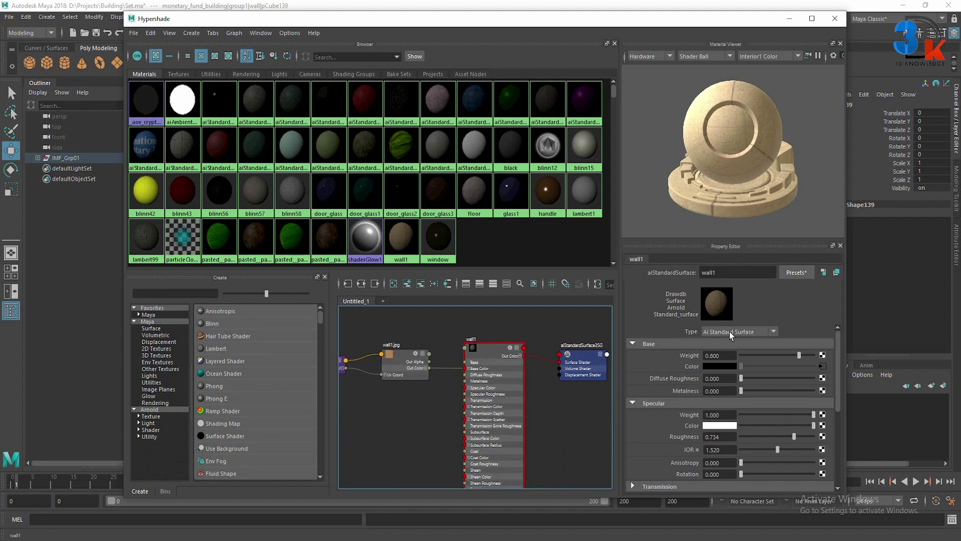
Minimize Hypershade, orbit to another building, and show its BuildShape attributes with Ctrl+A.
left_click(790, 21)
mouse_move(502, 182)
left_mouse_down("alt")
mouse_move(544, 199)
mouse_move(419, 233)
mouse_move(437, 206)
mouse_move(492, 195)
left_mouse_up("alt")
key("ctrl+a")
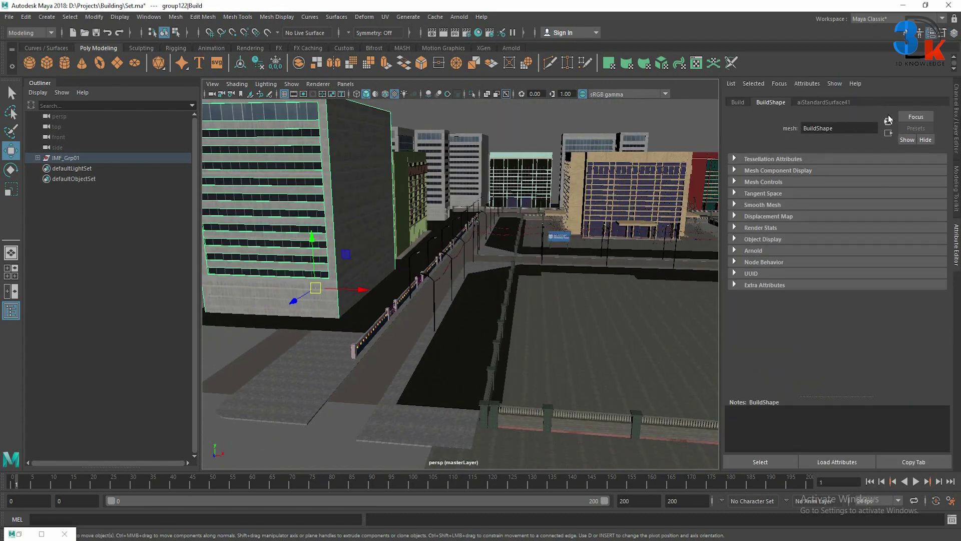